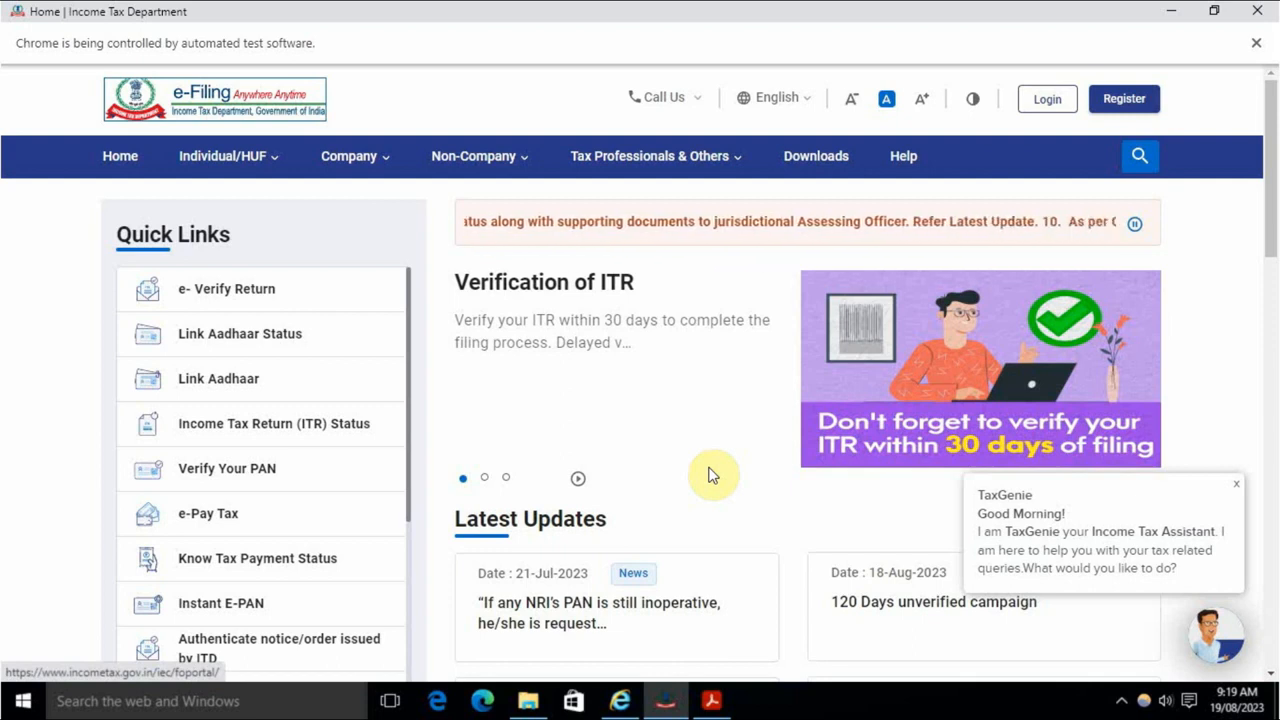
Start logging in to the Income Tax e-Filing portal.
click(1056, 104)
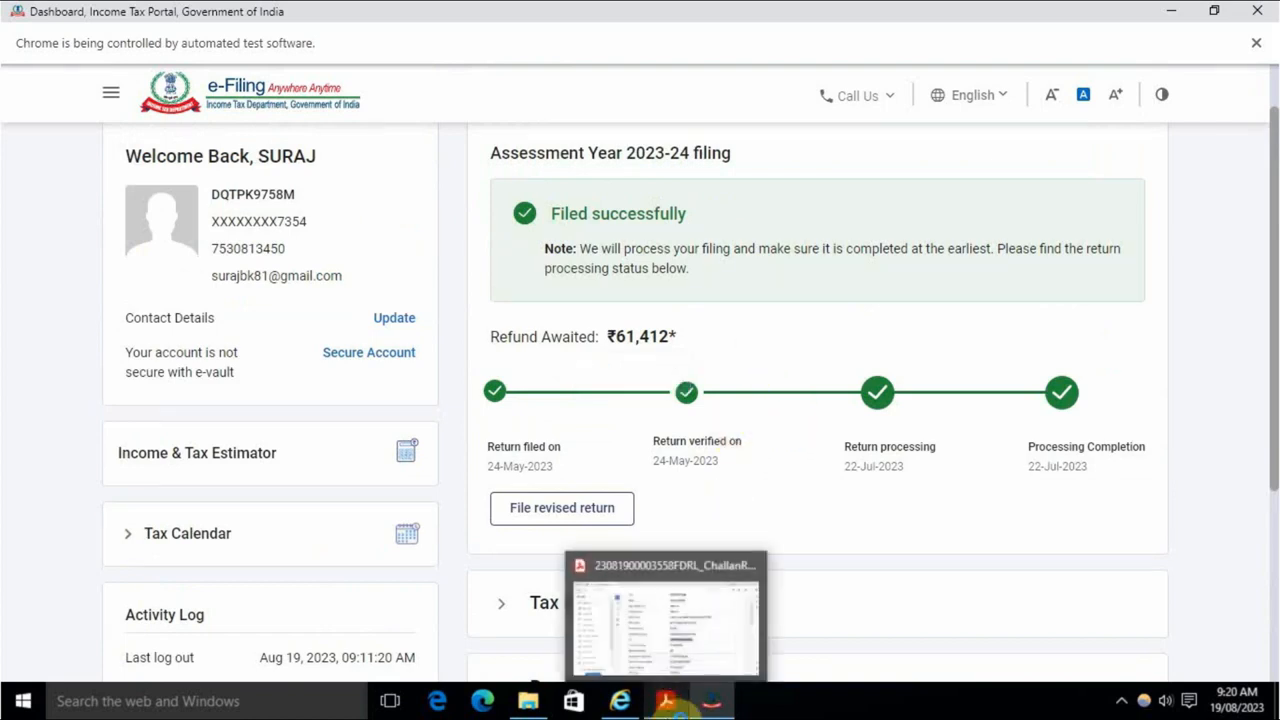
Switch to Adobe Acrobat and review the challan receipt's assessment year, major and minor heads, amount, CIN and deposit details.
click(668, 705)
scroll(668, 487, up, 2)
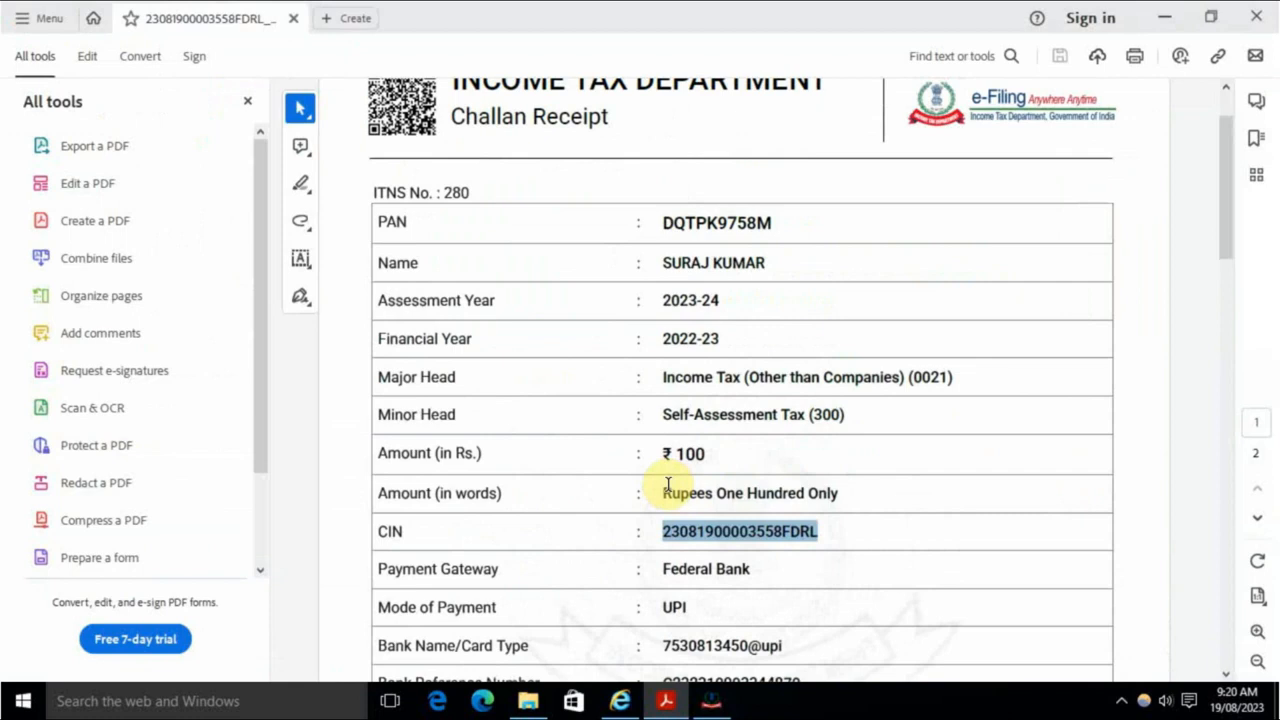
click(937, 446)
scroll(930, 460, up, 2)
click(1068, 380)
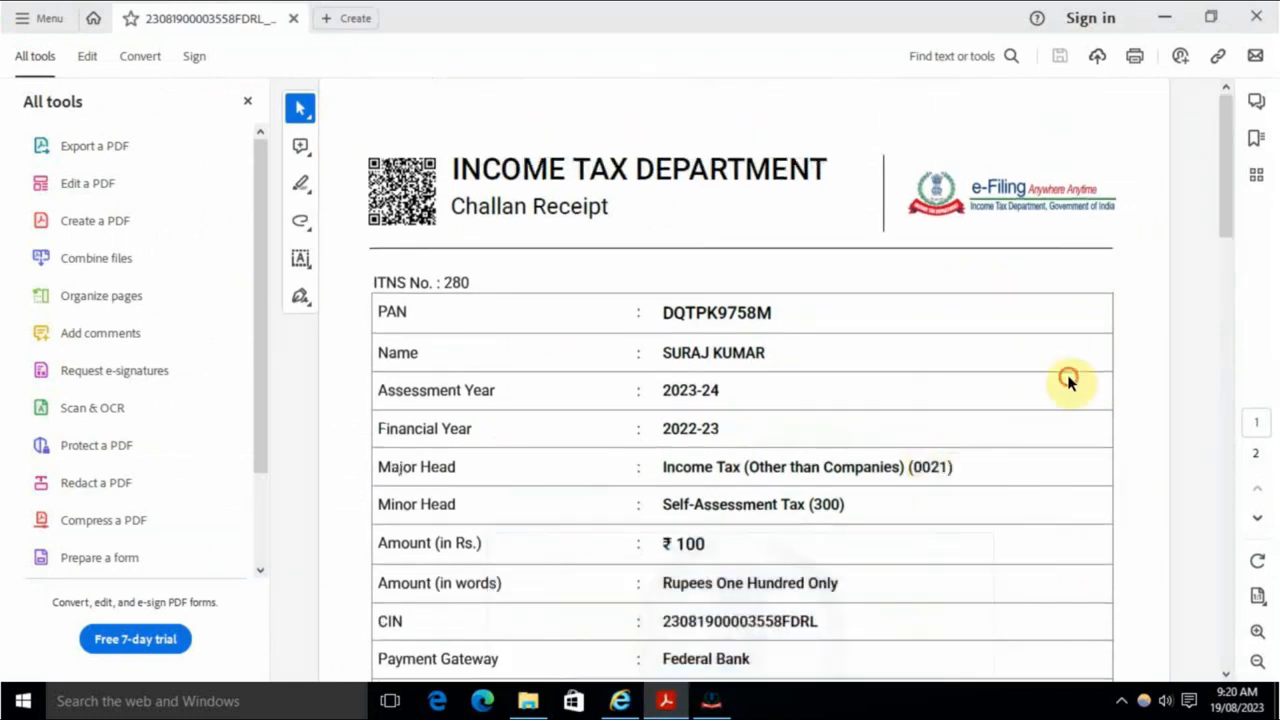
scroll(1049, 457, down, 4)
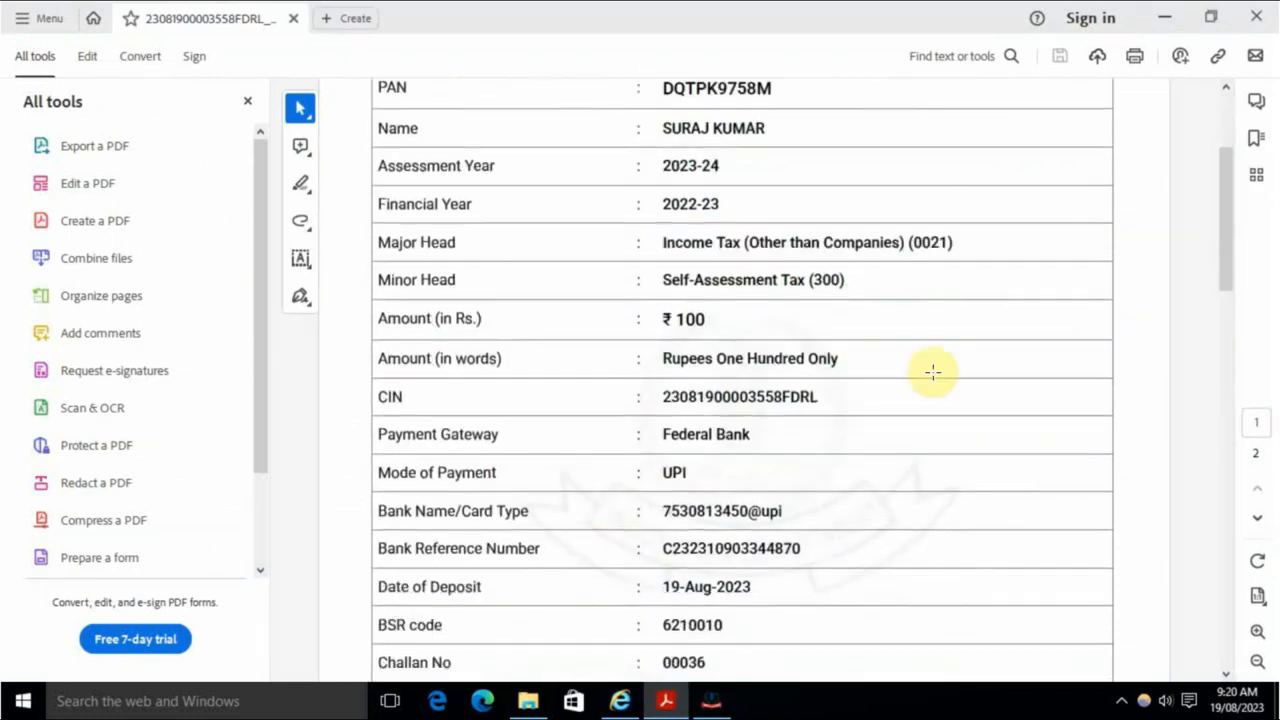
drag(669, 279, 828, 296)
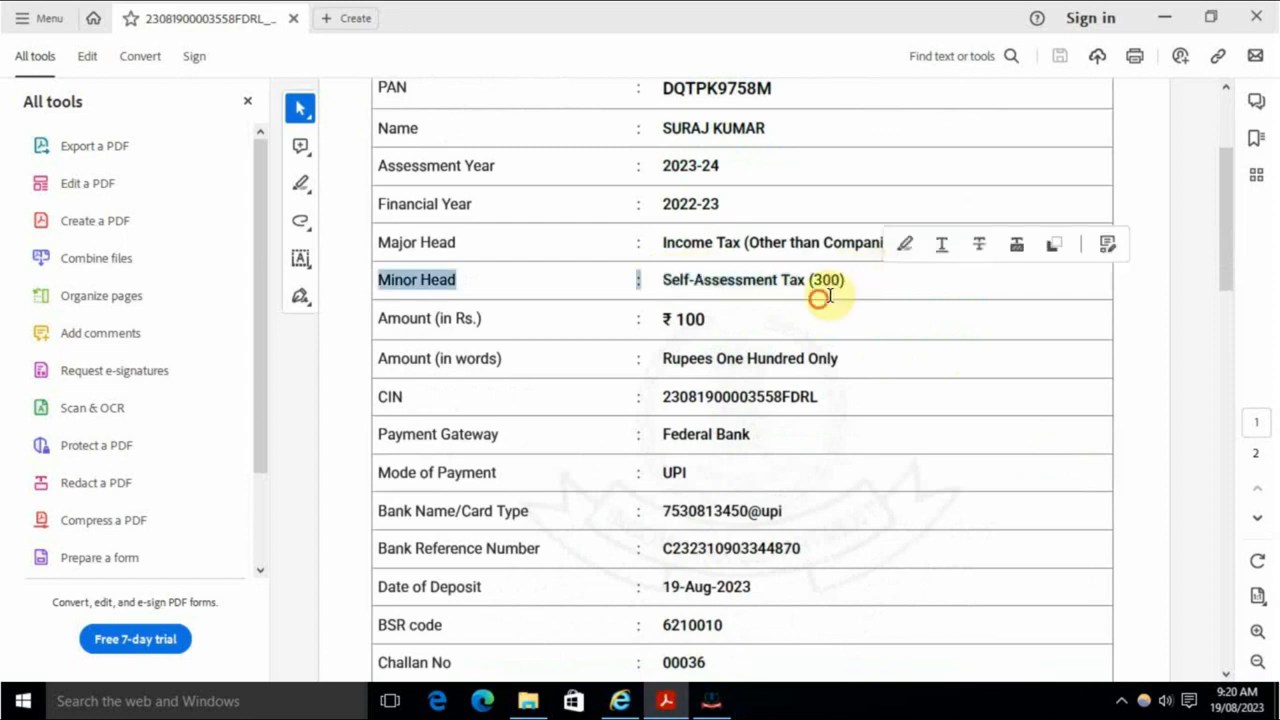
click(828, 296)
scroll(737, 385, down, 1)
scroll(738, 390, down, 10)
scroll(740, 390, down, 2)
scroll(740, 388, up, 7)
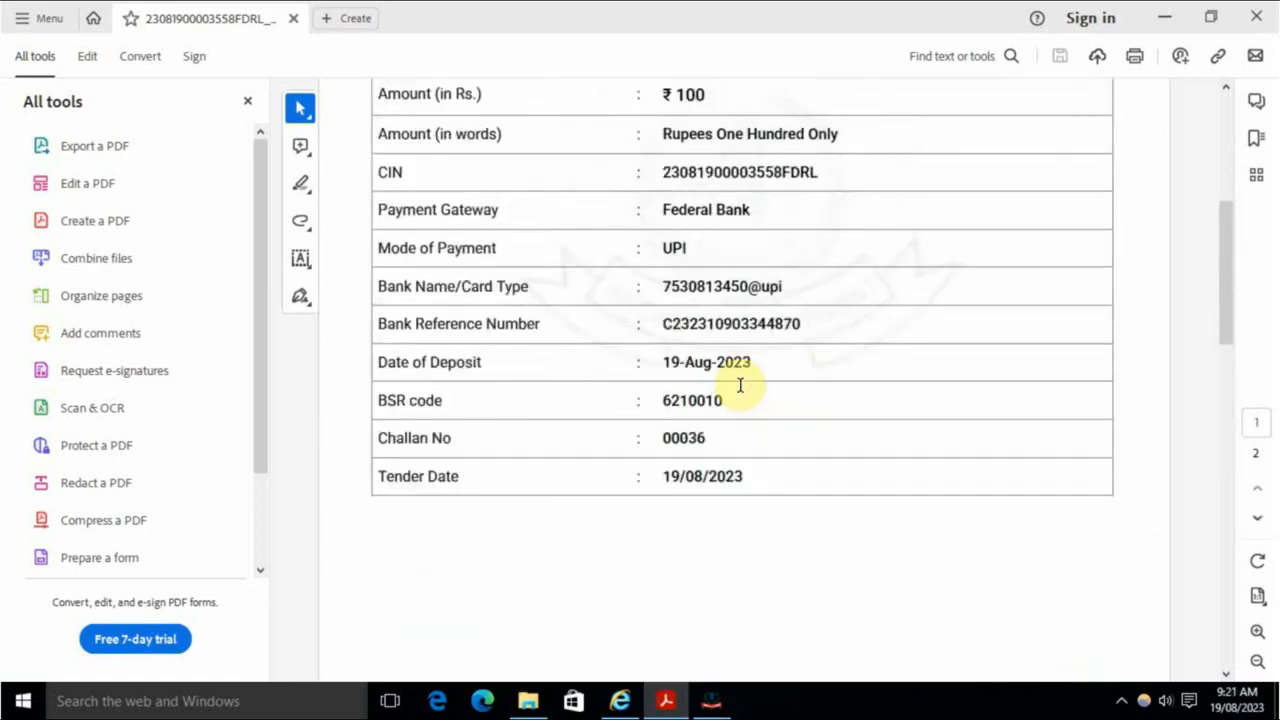
scroll(740, 384, up, 3)
scroll(740, 384, up, 2)
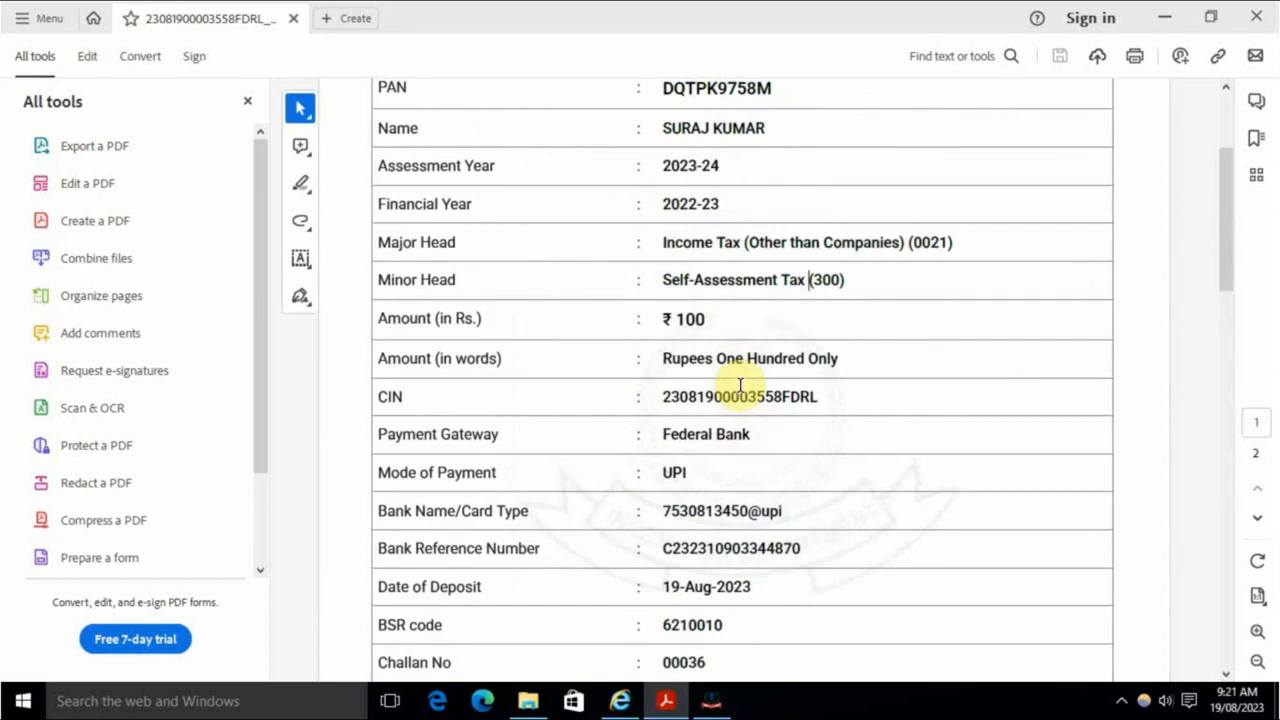
scroll(740, 386, down, 2)
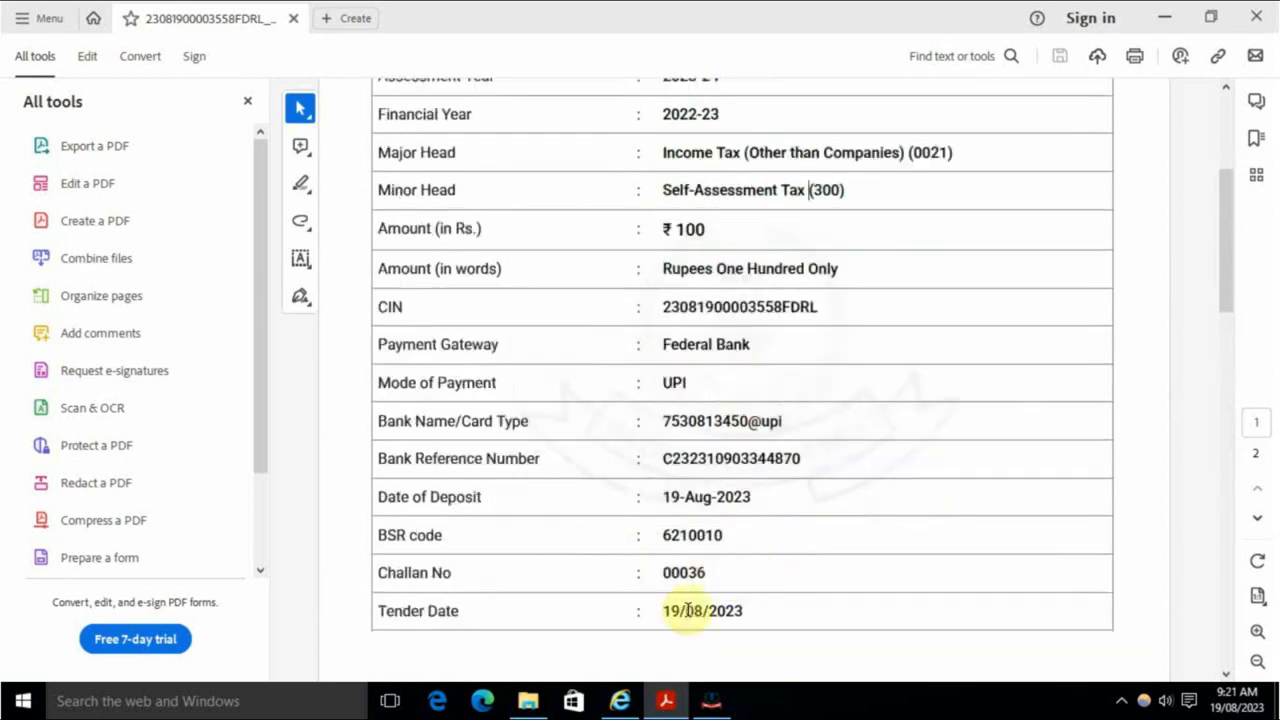
Return to the e-Filing portal, open the Challan Correction service and create a new challan correction request.
click(711, 701)
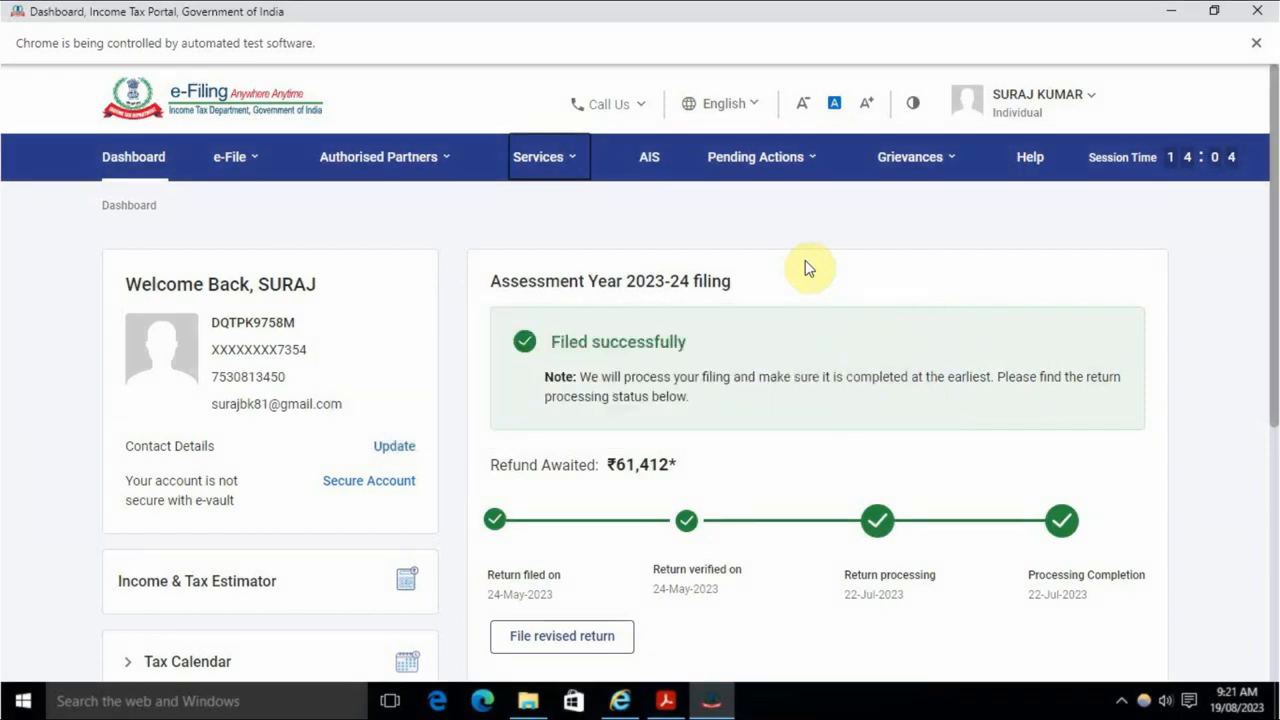
click(571, 162)
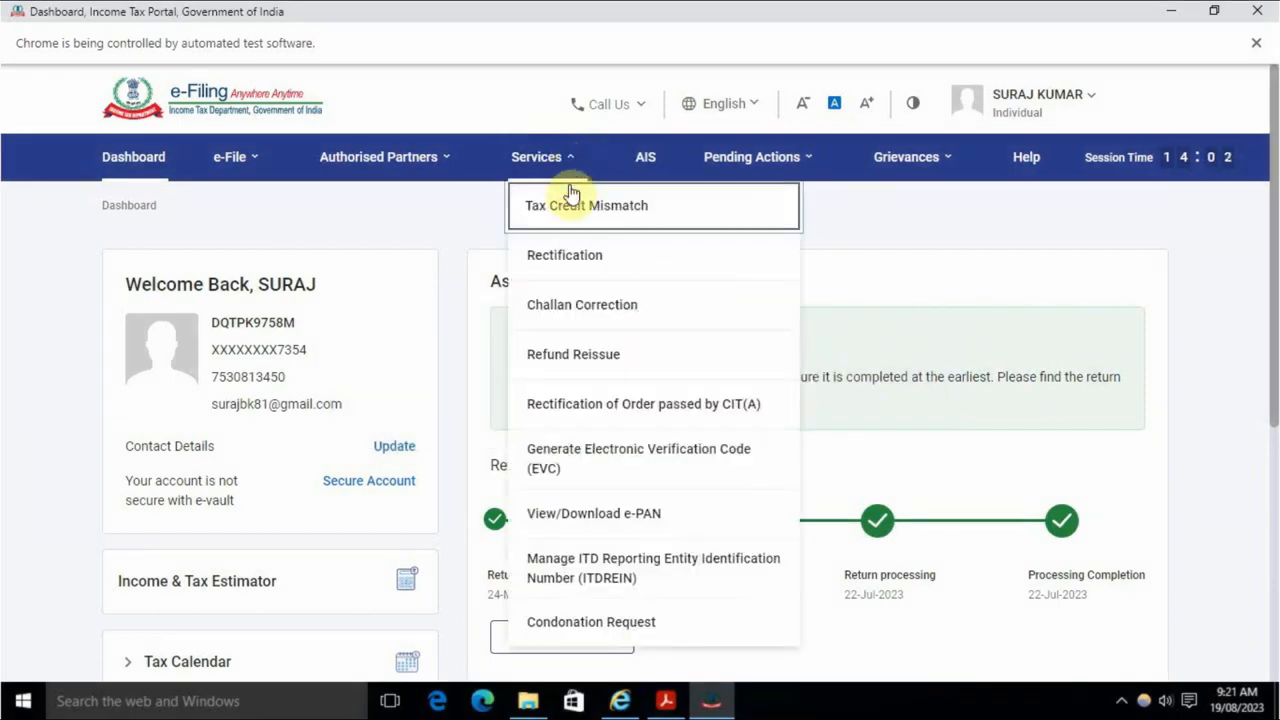
mouse_move(570, 173)
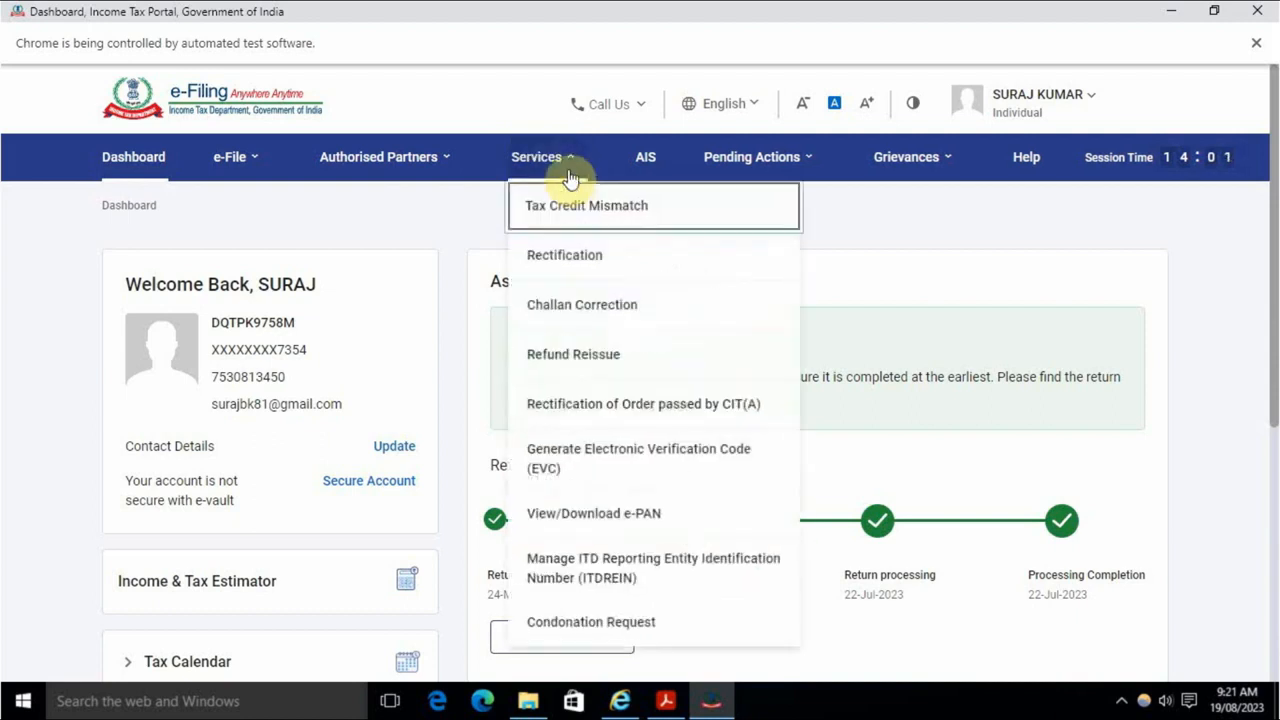
click(614, 311)
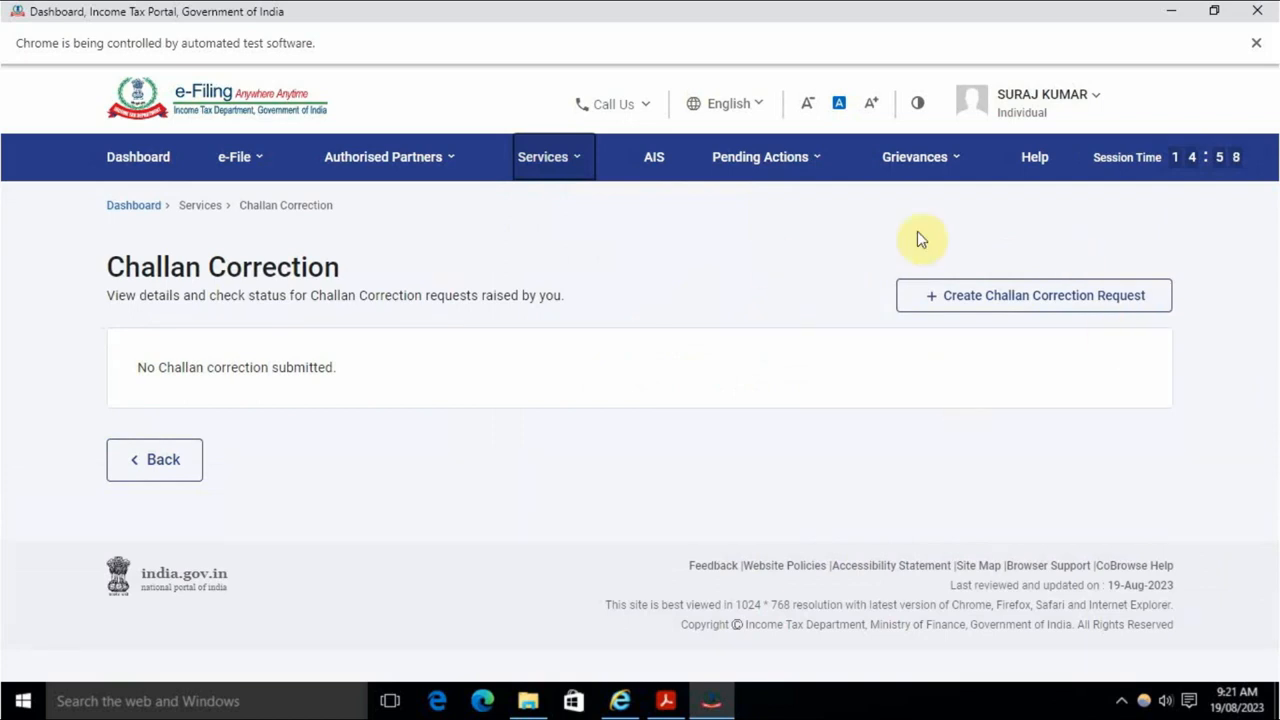
click(1116, 303)
Select Change in Assessment Year (A.Y.) as the attribute to correct, continue, and choose to identify the challan by Assessment Year.
scroll(727, 348, down, 3)
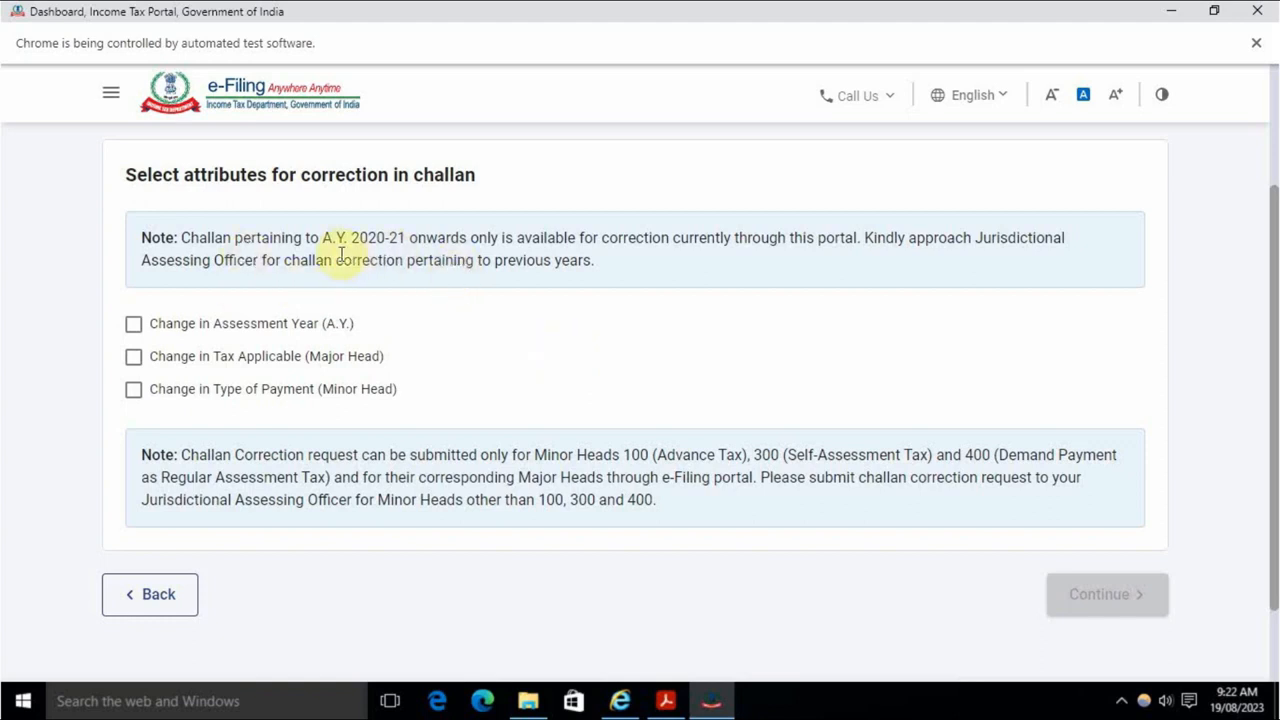
scroll(340, 255, up, 3)
scroll(251, 366, down, 3)
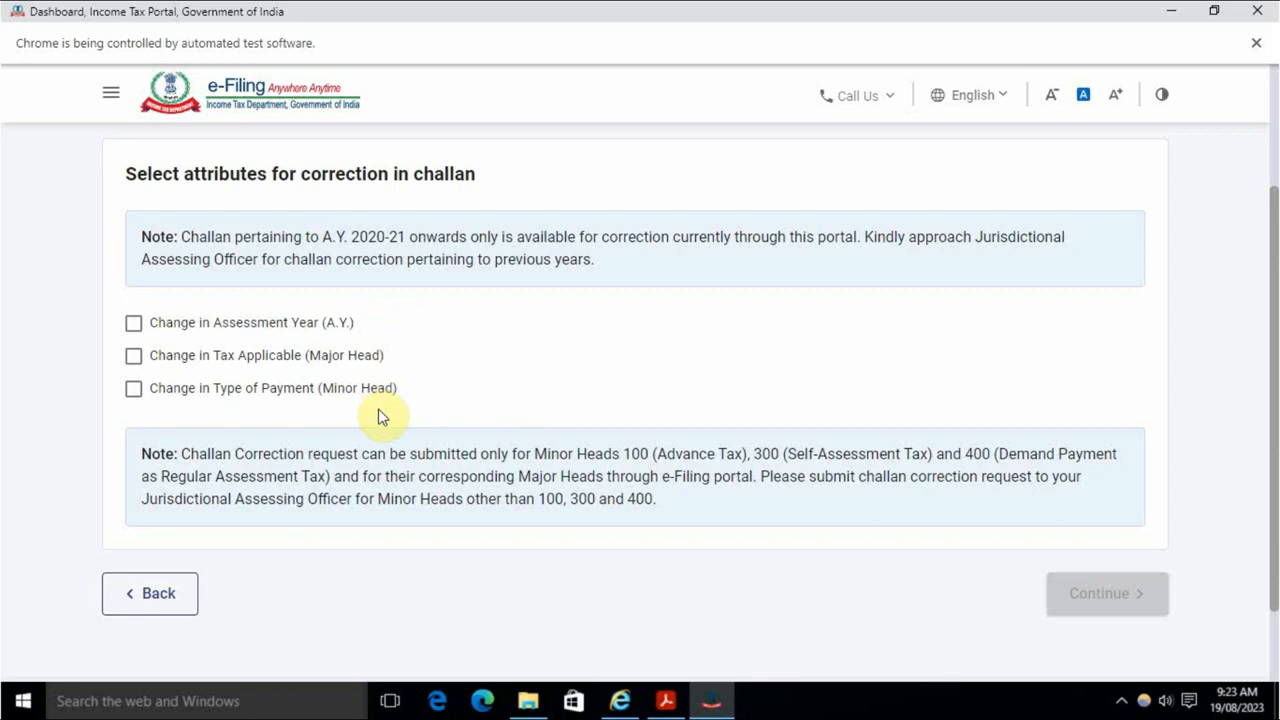
scroll(307, 340, up, 2)
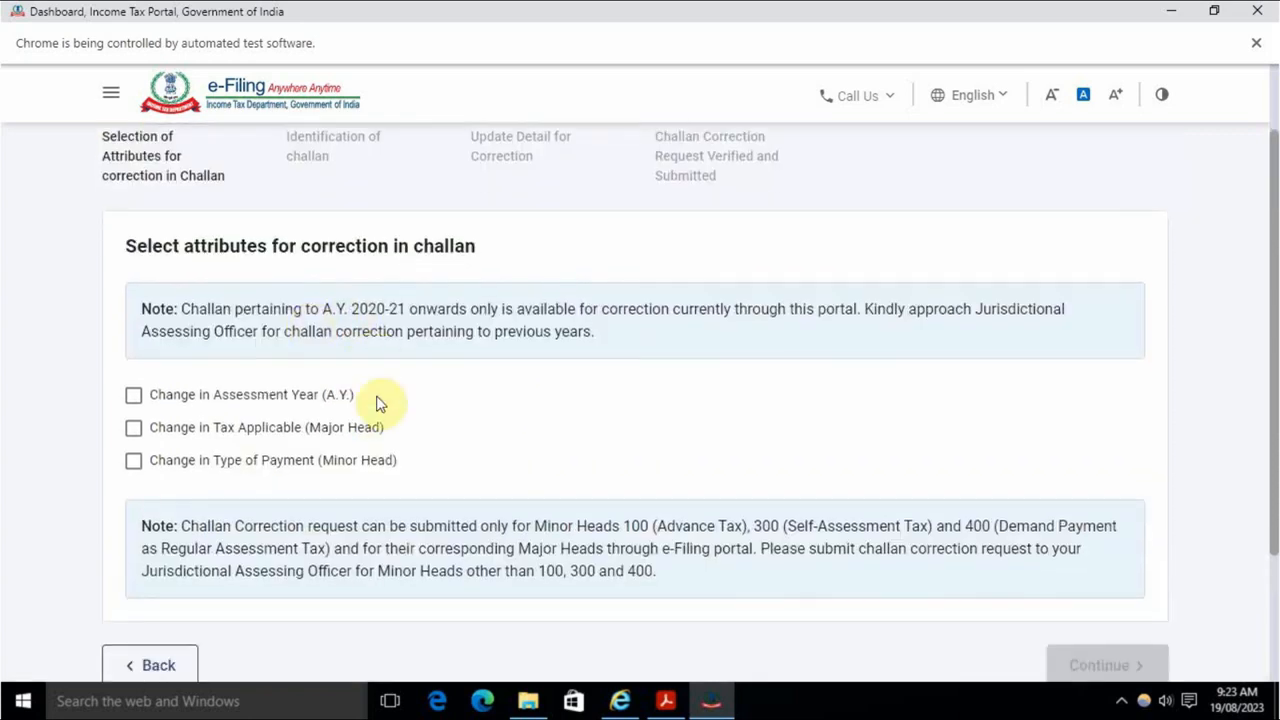
scroll(376, 403, down, 2)
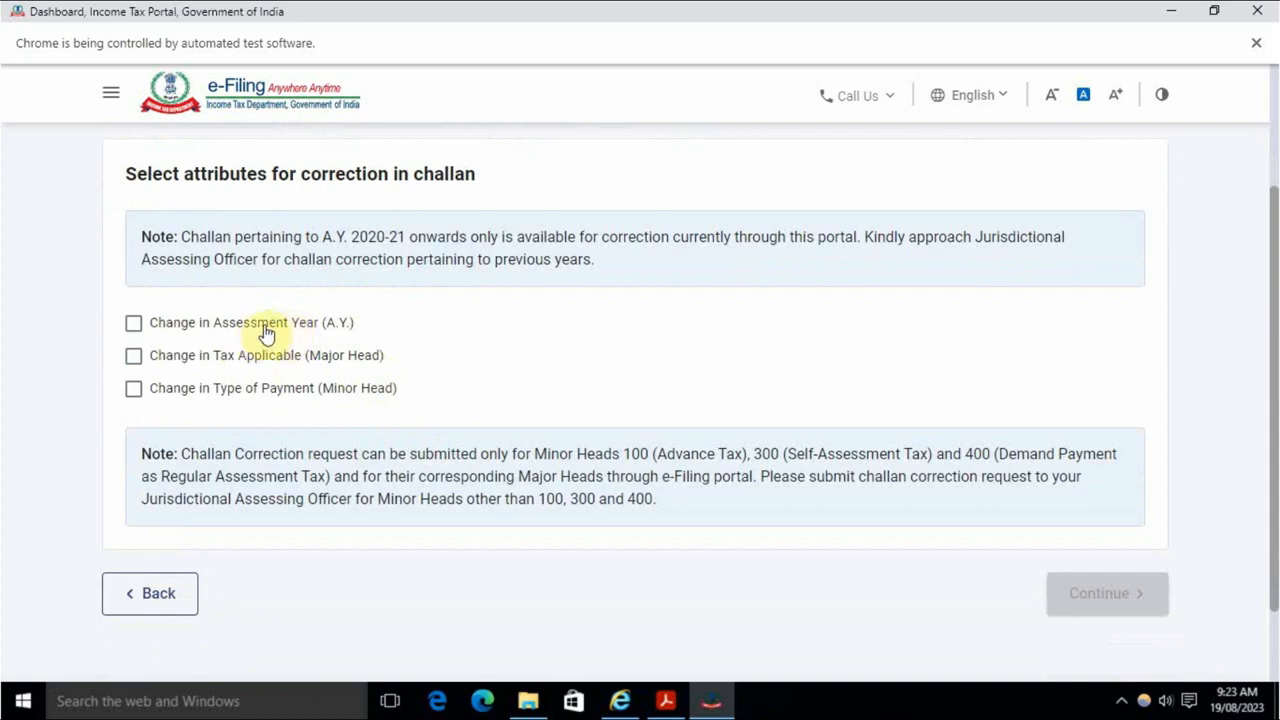
click(266, 333)
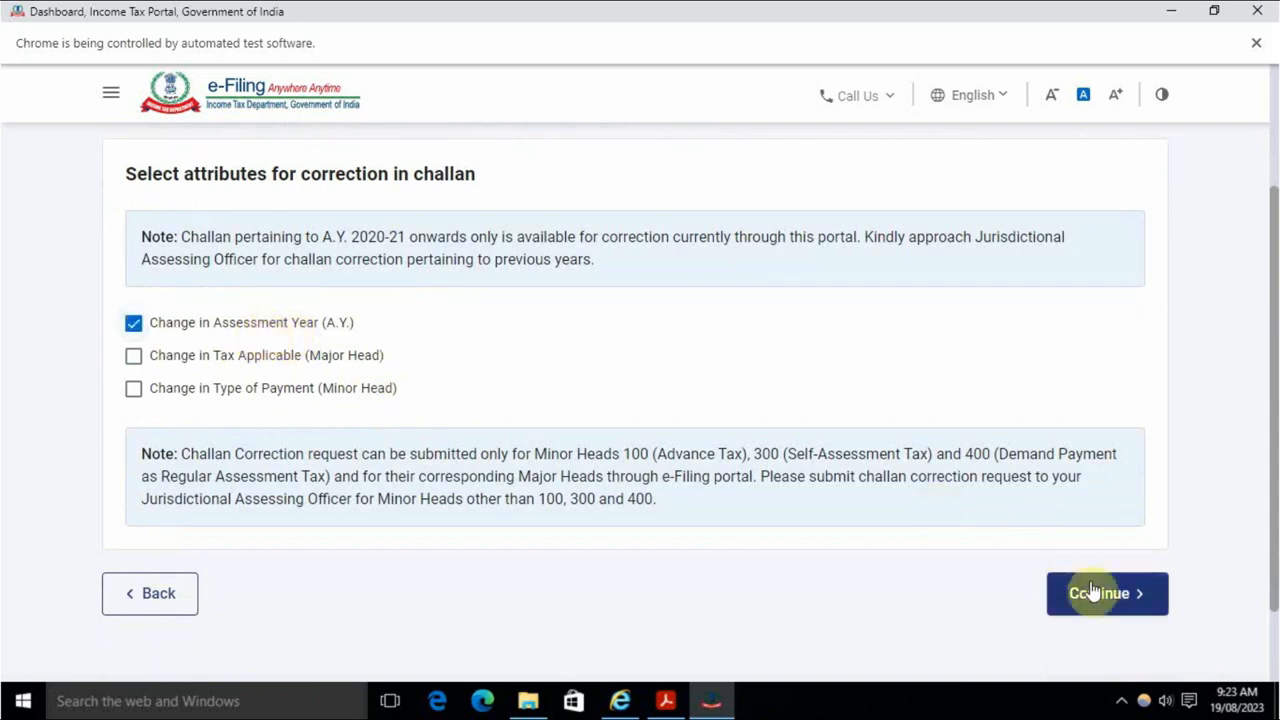
click(1093, 593)
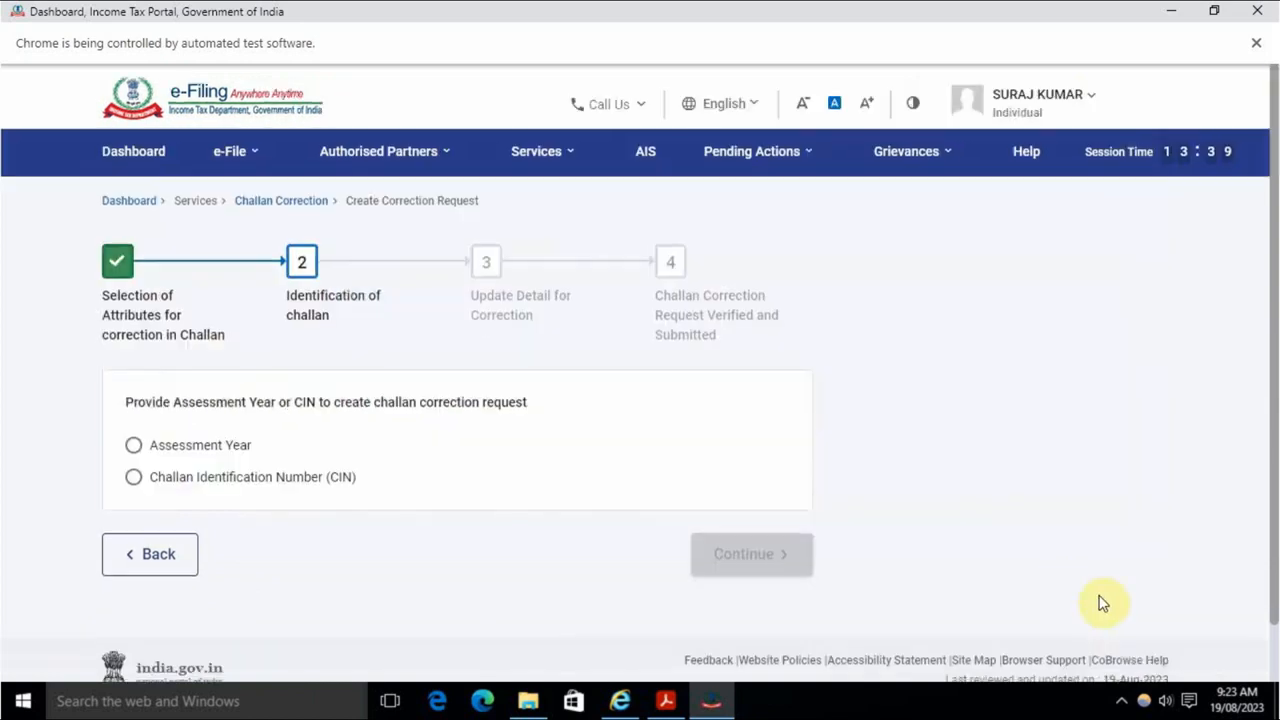
click(205, 460)
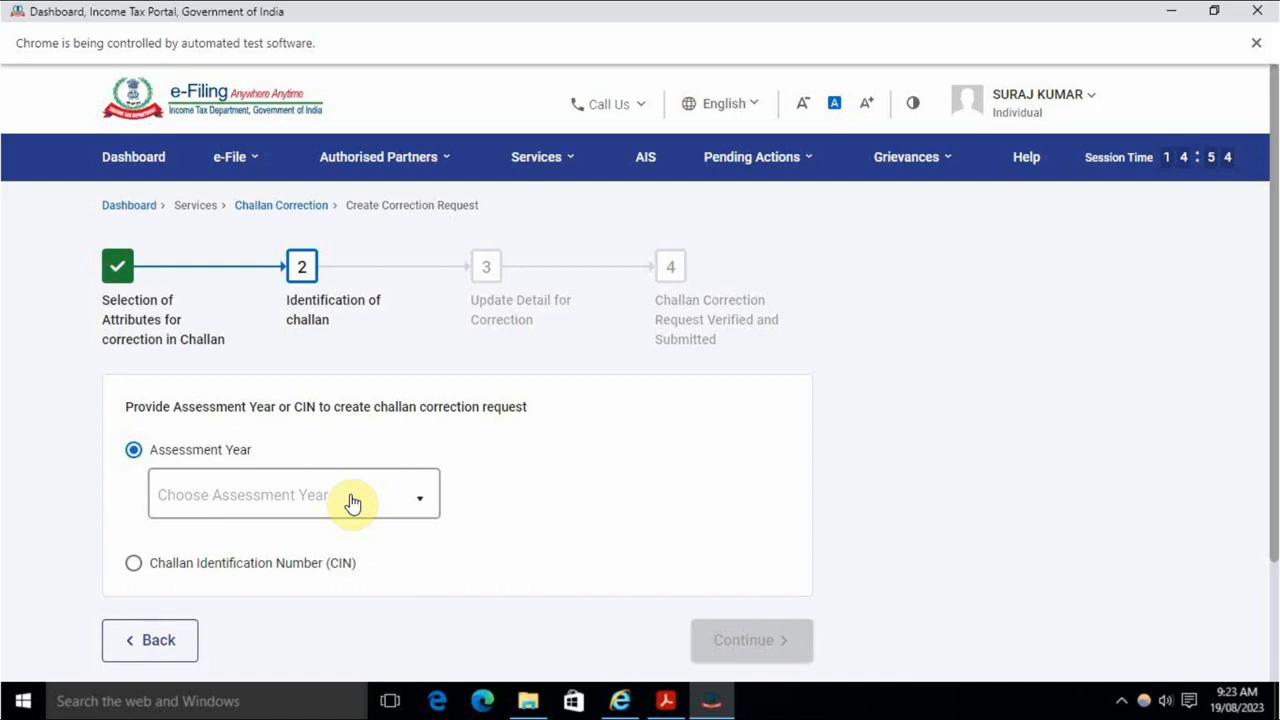
Switch to Adobe Acrobat and check the assessment year, financial year and tax breakup on the challan receipt.
click(666, 701)
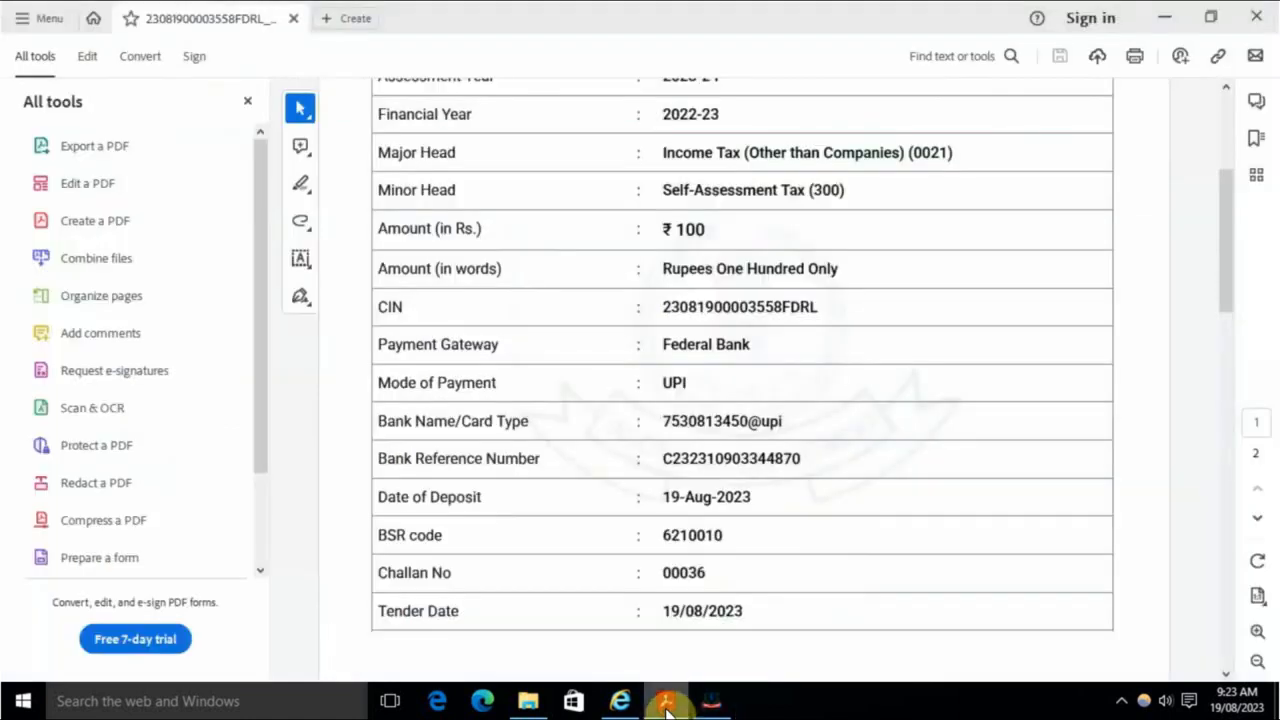
scroll(697, 540, up, 1)
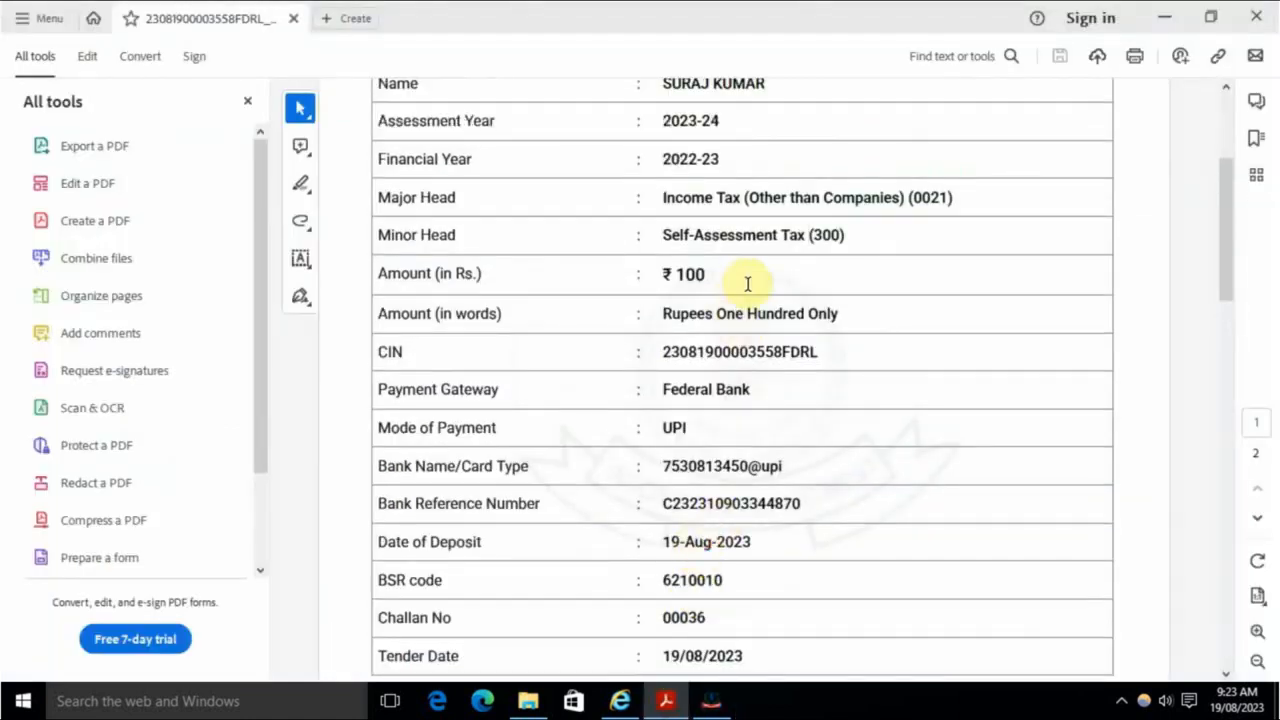
scroll(785, 348, up, 4)
scroll(785, 348, down, 8)
scroll(785, 348, up, 2)
scroll(785, 348, down, 12)
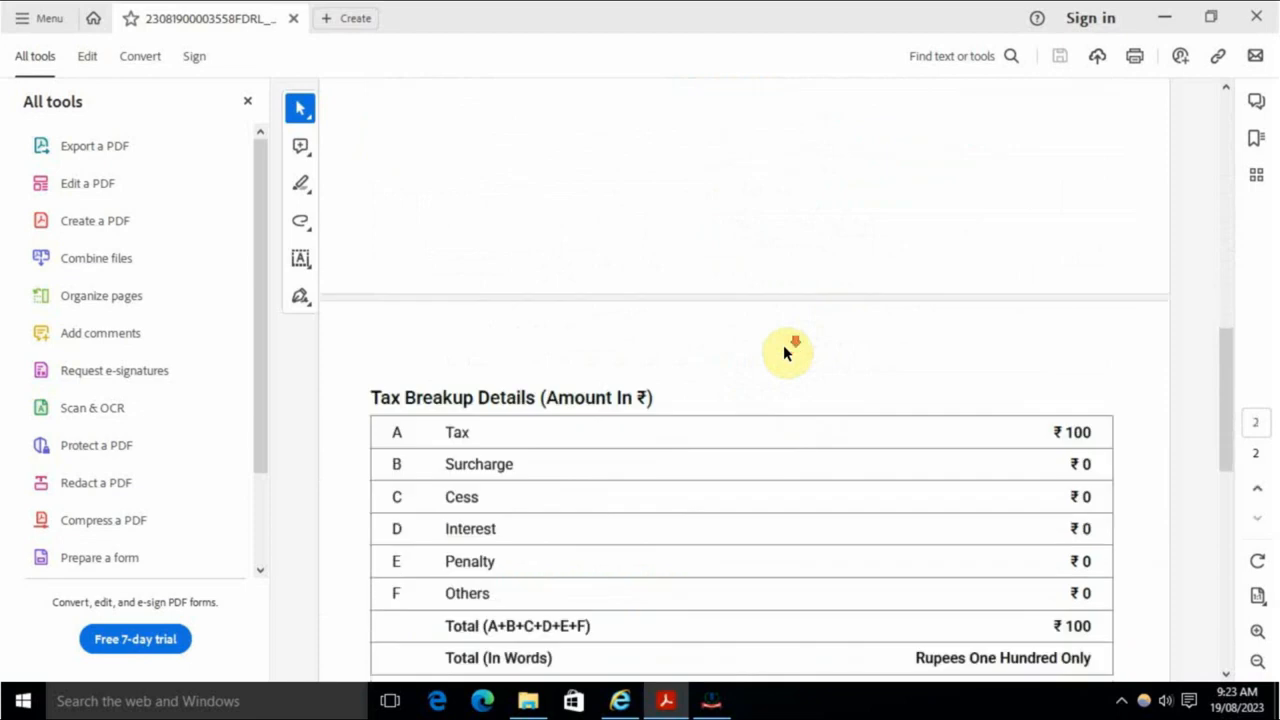
scroll(785, 350, down, 10)
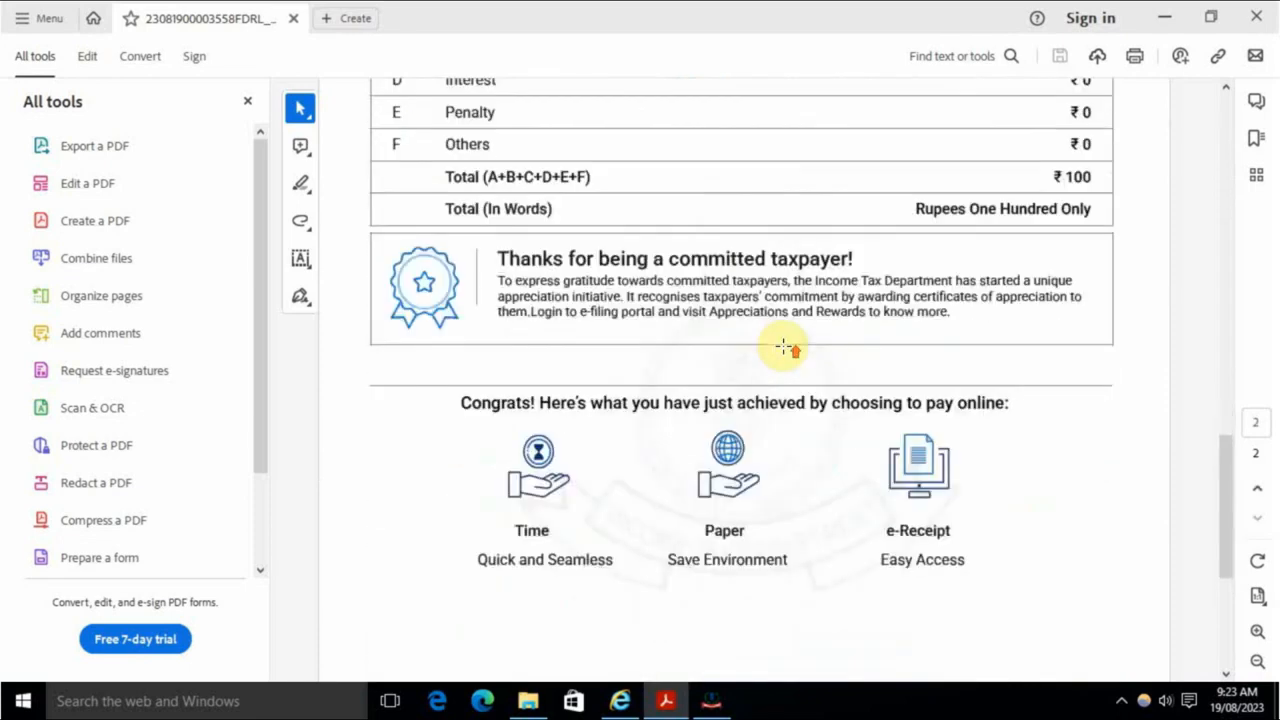
scroll(785, 348, up, 18)
scroll(783, 345, up, 10)
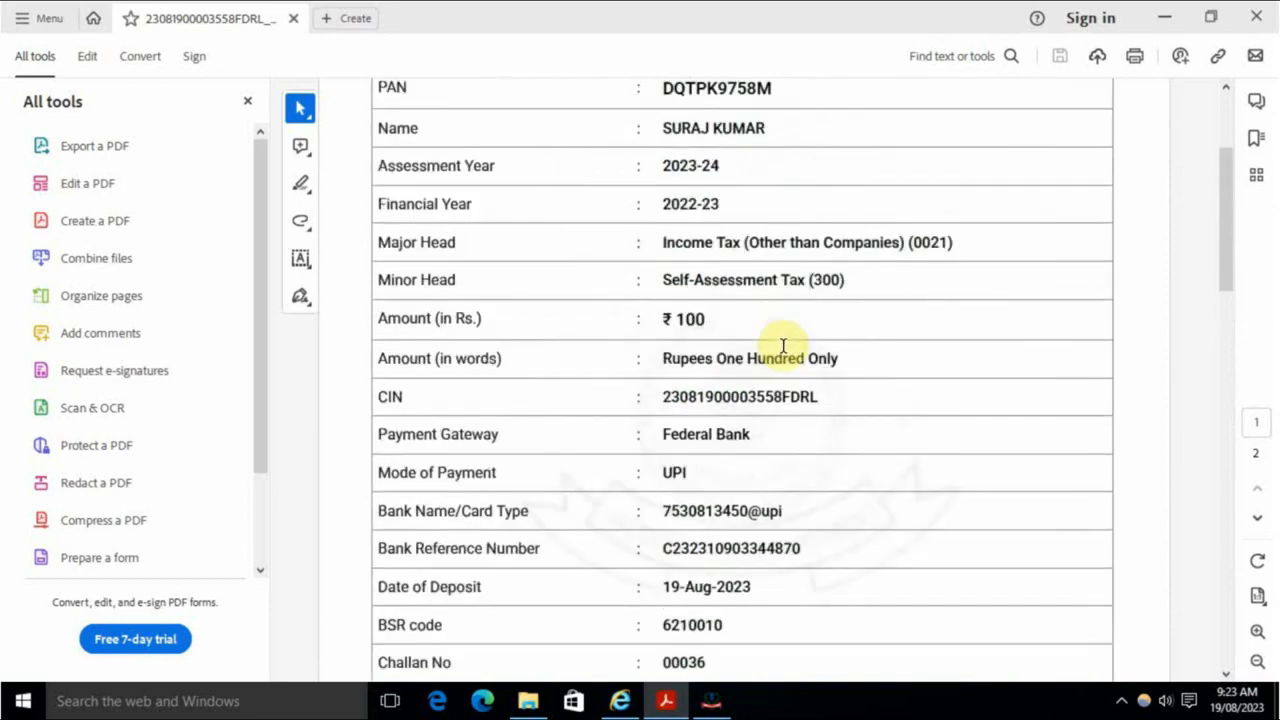
scroll(675, 216, up, 1)
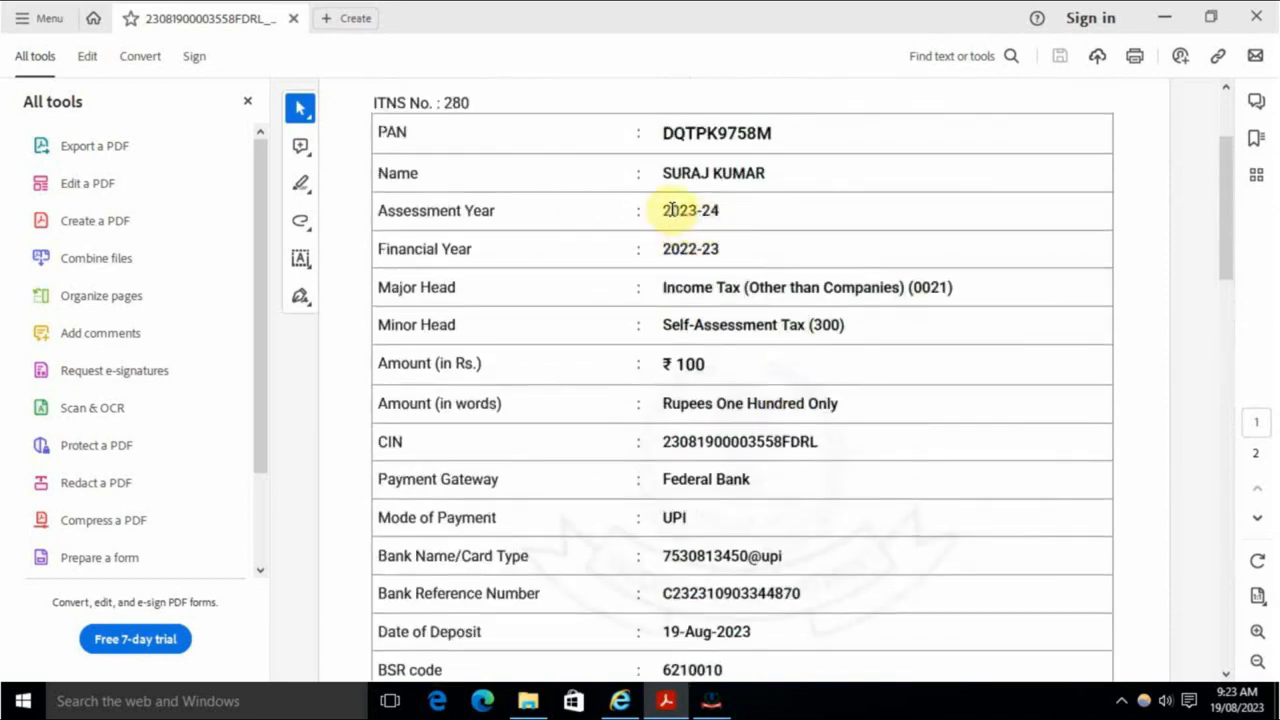
drag(666, 209, 726, 216)
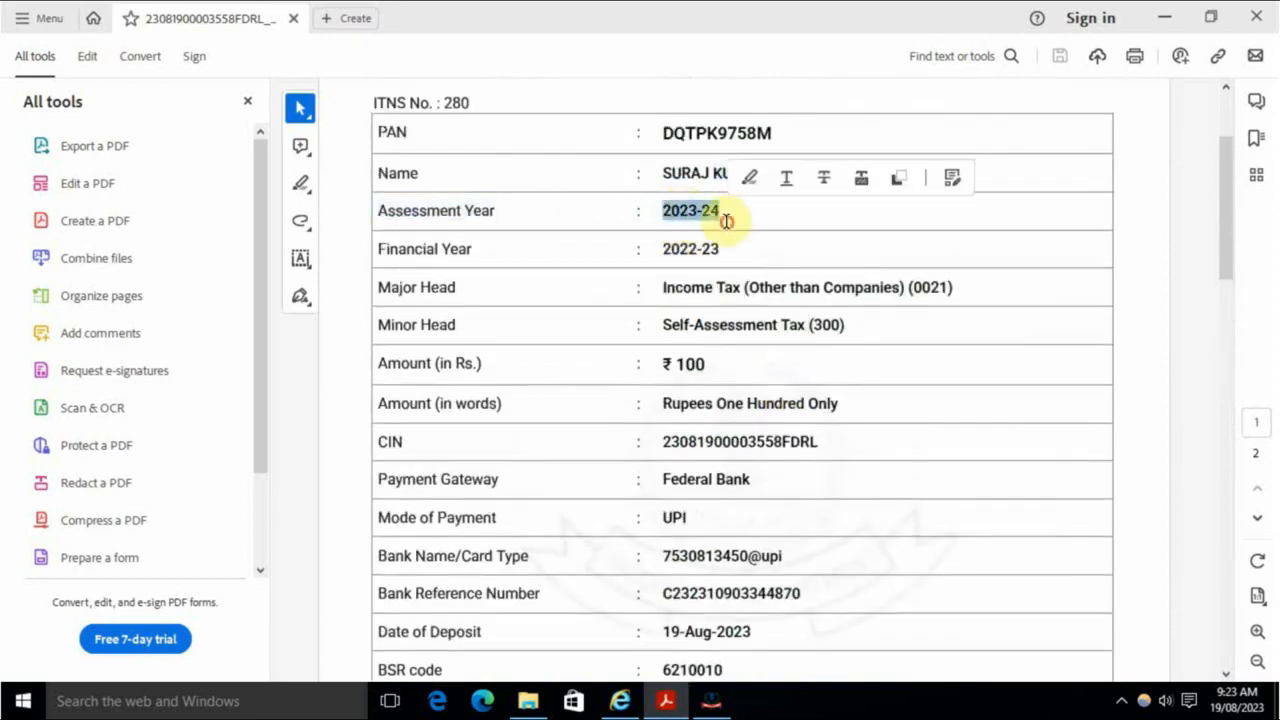
double_click(665, 250)
click(746, 262)
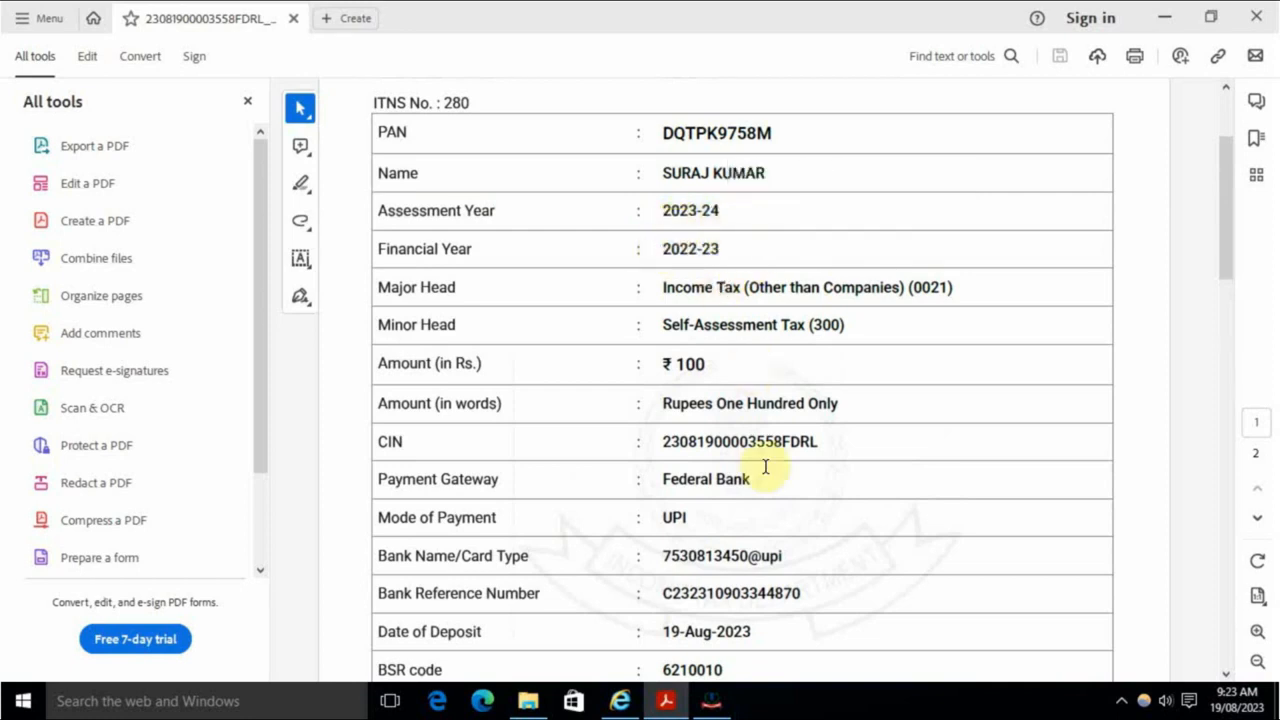
Return to the e-Filing portal, set the challan's assessment year to 2023-24 and continue, rechecking the receipt in Acrobat first.
click(718, 698)
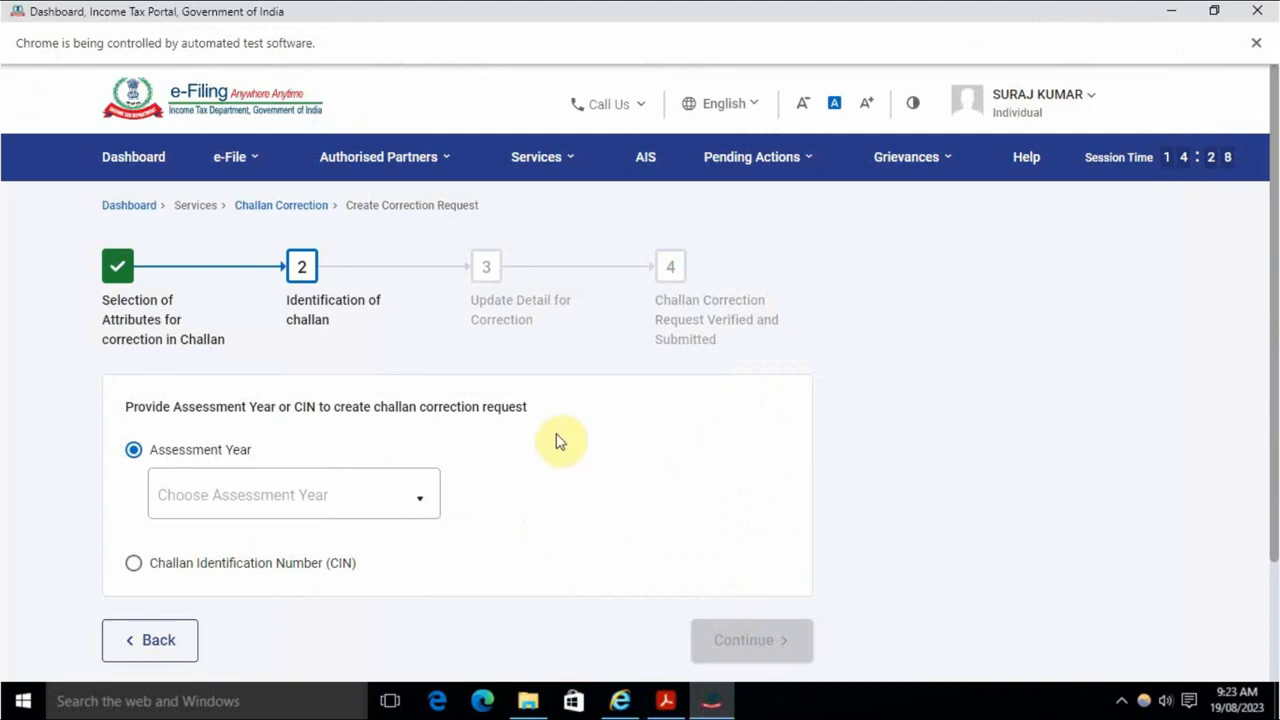
click(375, 505)
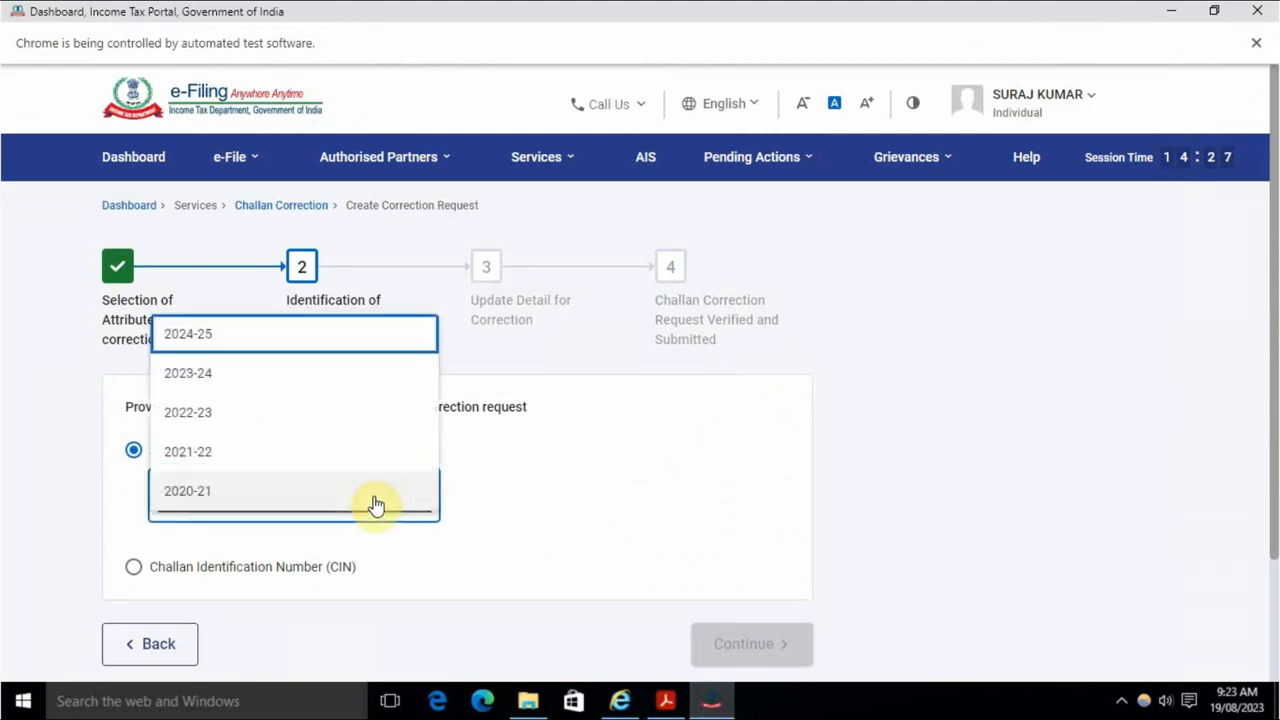
click(220, 380)
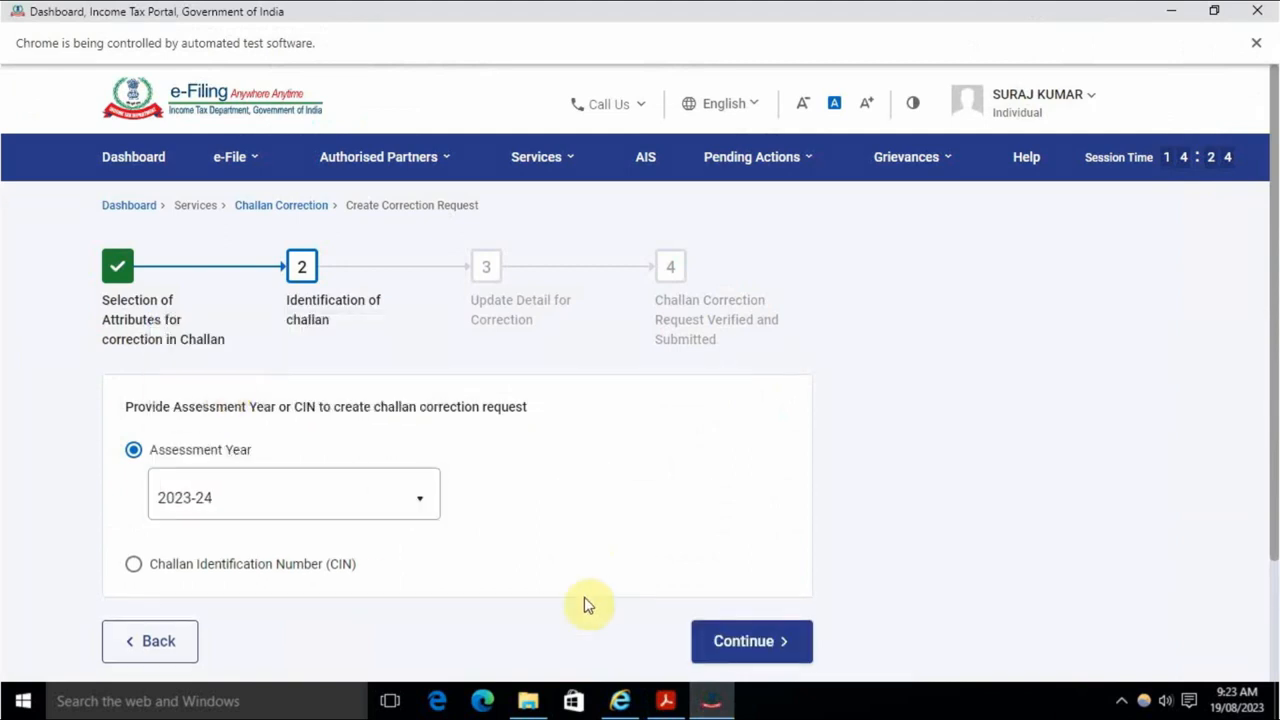
click(665, 700)
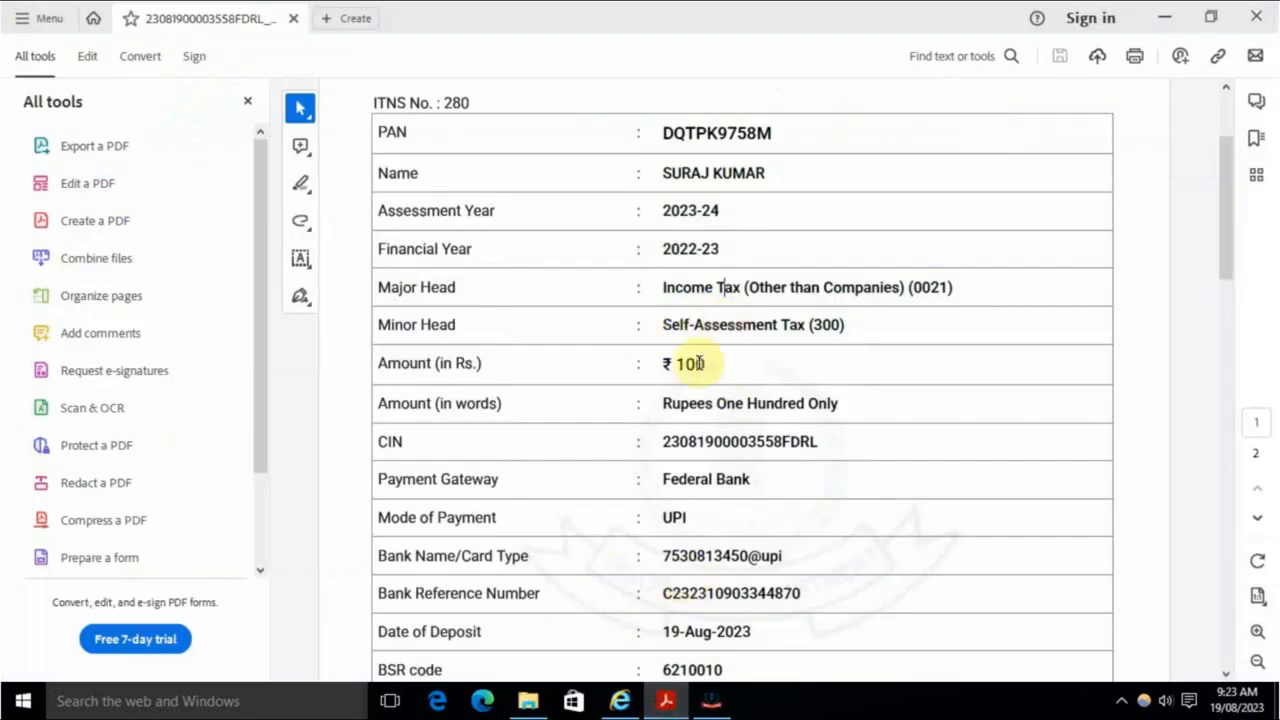
click(711, 700)
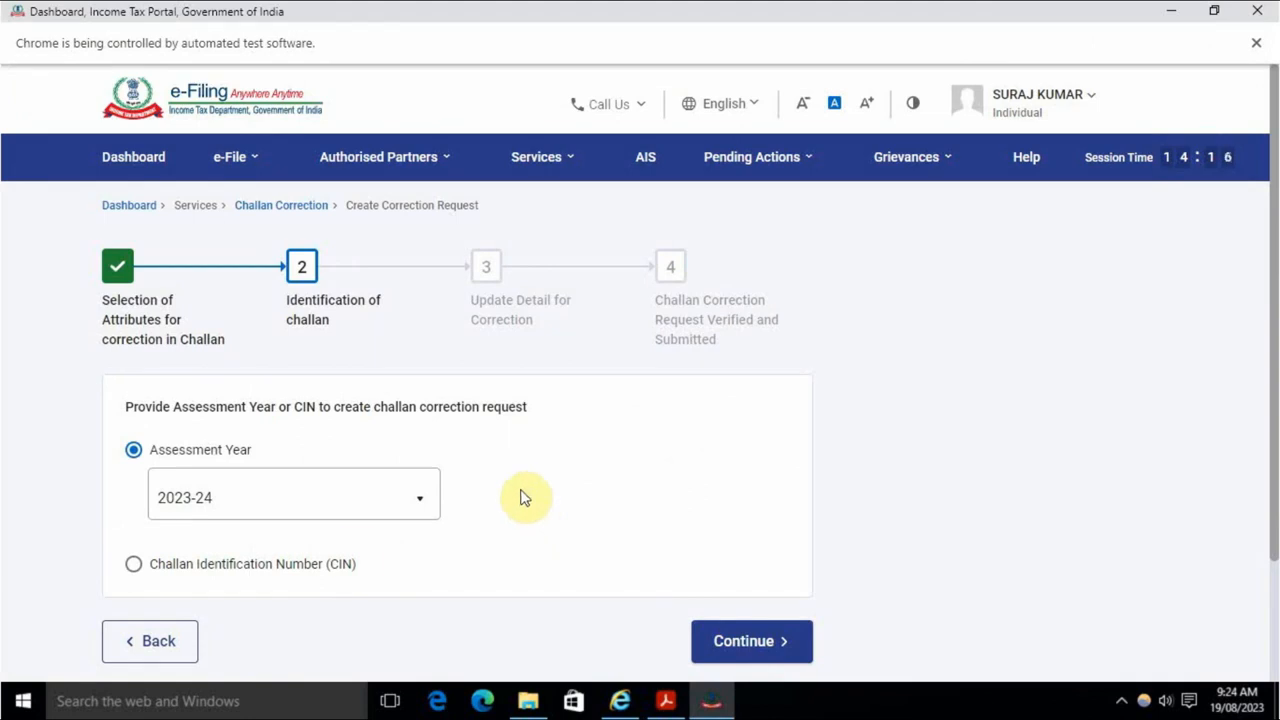
scroll(575, 515, down, 2)
click(749, 492)
Select the ₹100 Self-Assessment Tax challan deposited on 19-Aug-2023 and continue to its updated challan details.
scroll(589, 497, down, 3)
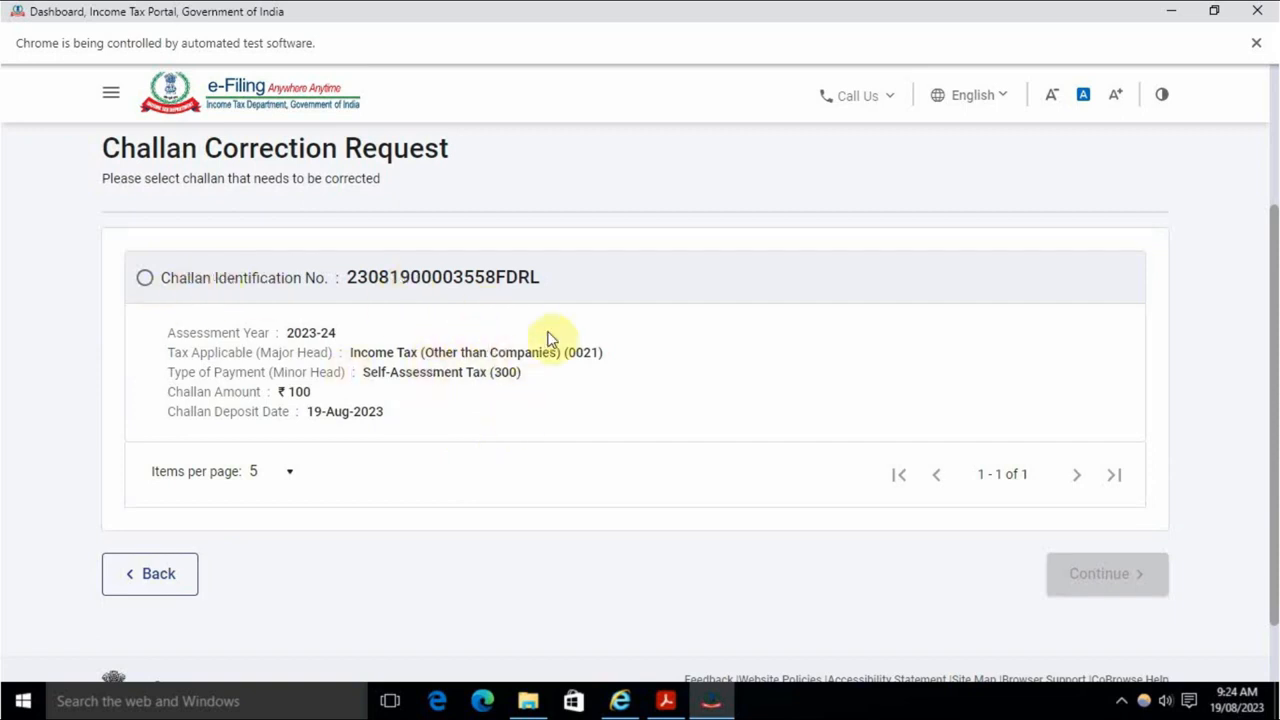
click(143, 280)
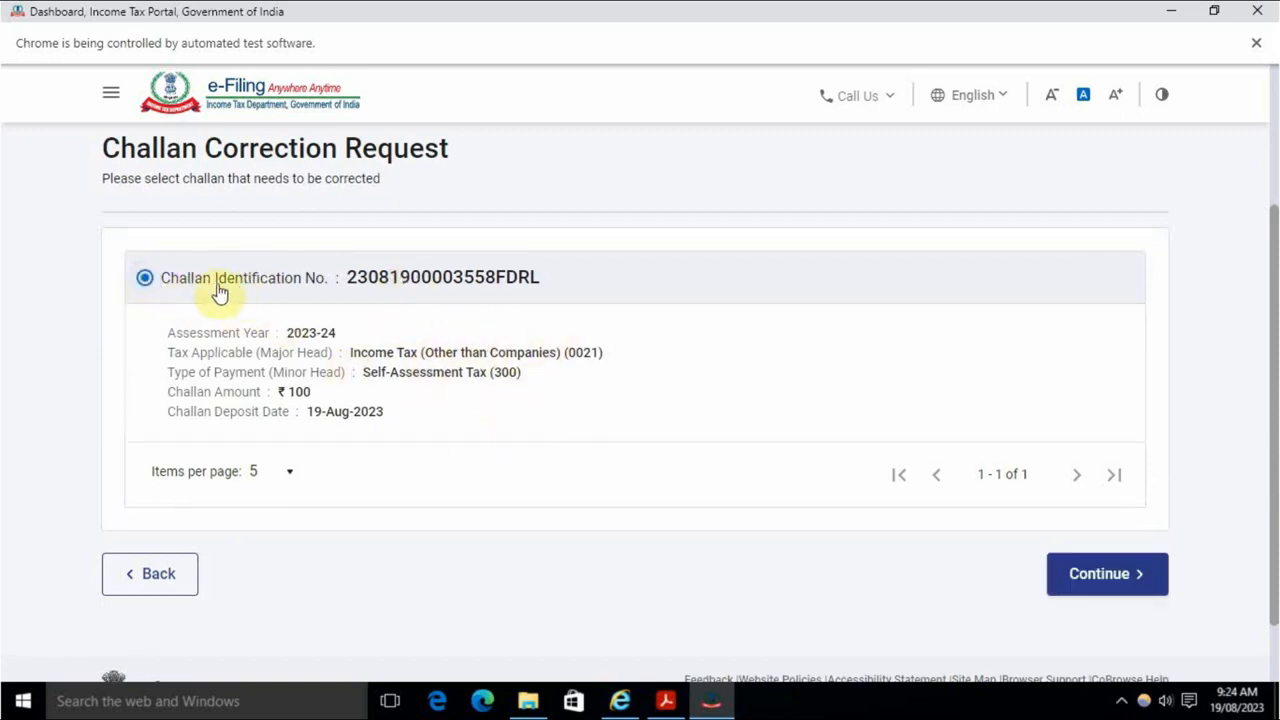
click(1086, 571)
scroll(640, 440, down, 3)
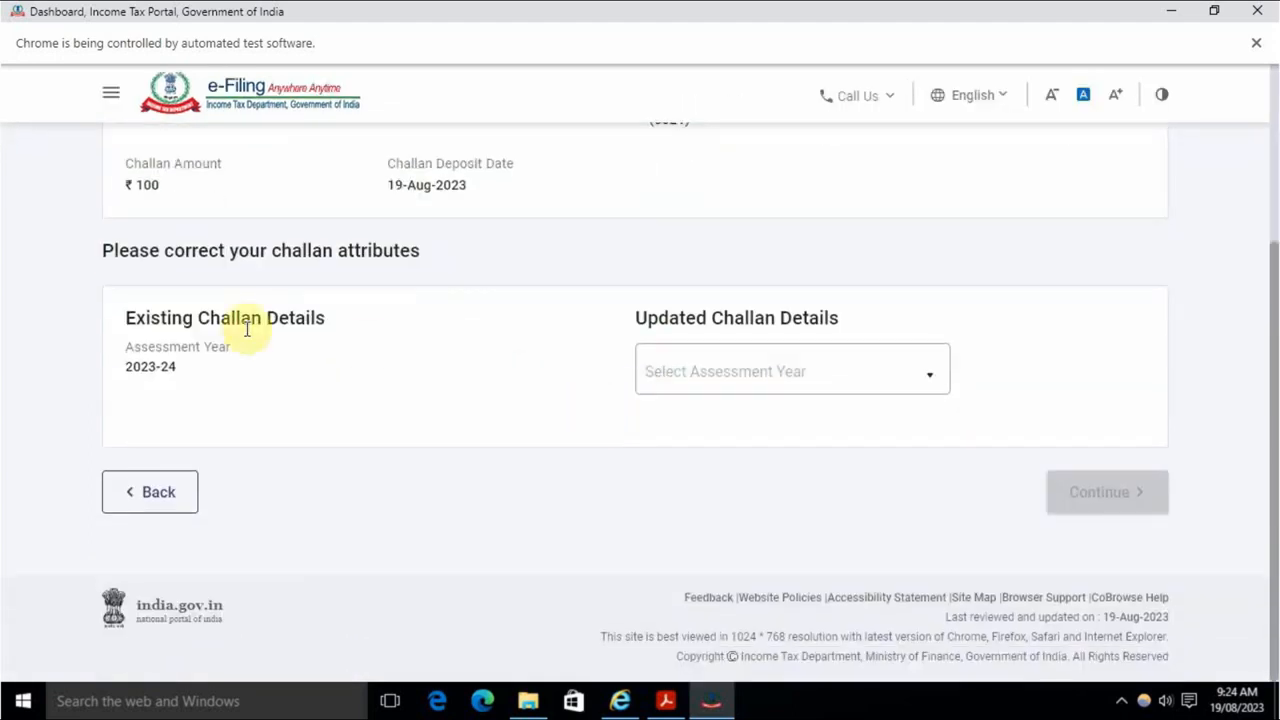
Try 2022-23, 2021-22 and 2023-24 as the updated assessment year for the challan.
drag(132, 358, 129, 371)
click(335, 383)
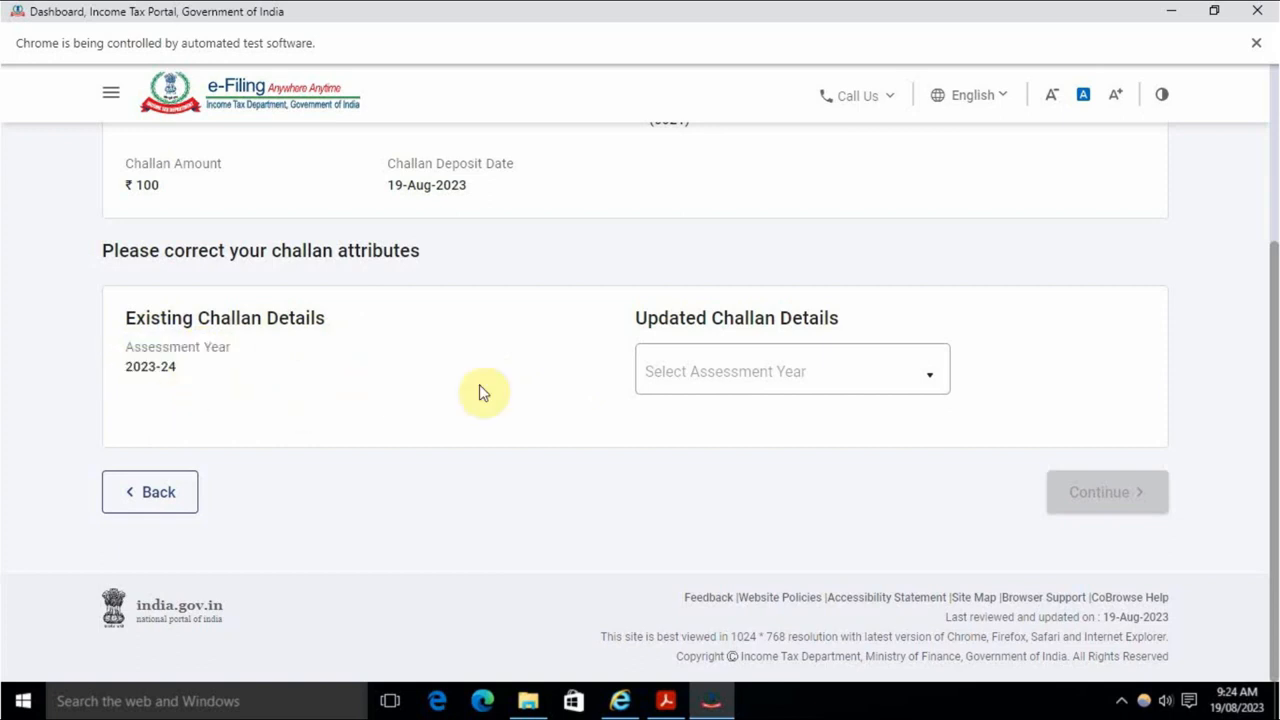
click(797, 378)
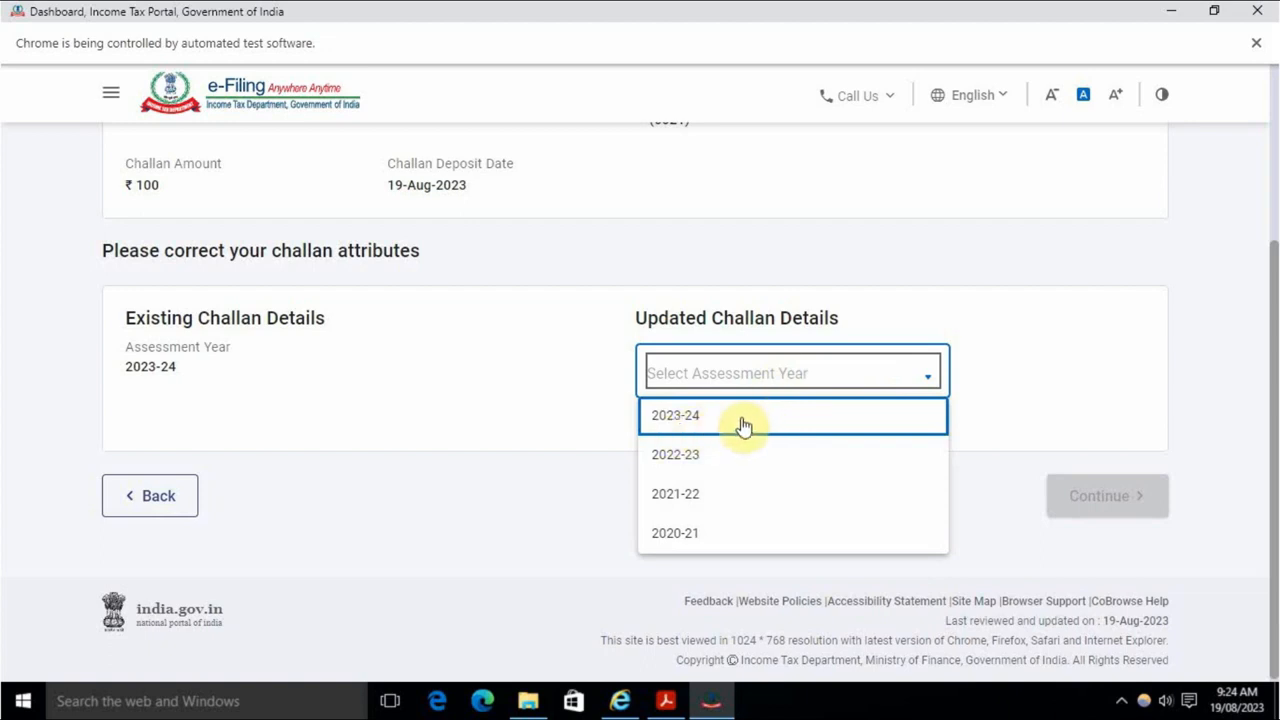
click(710, 458)
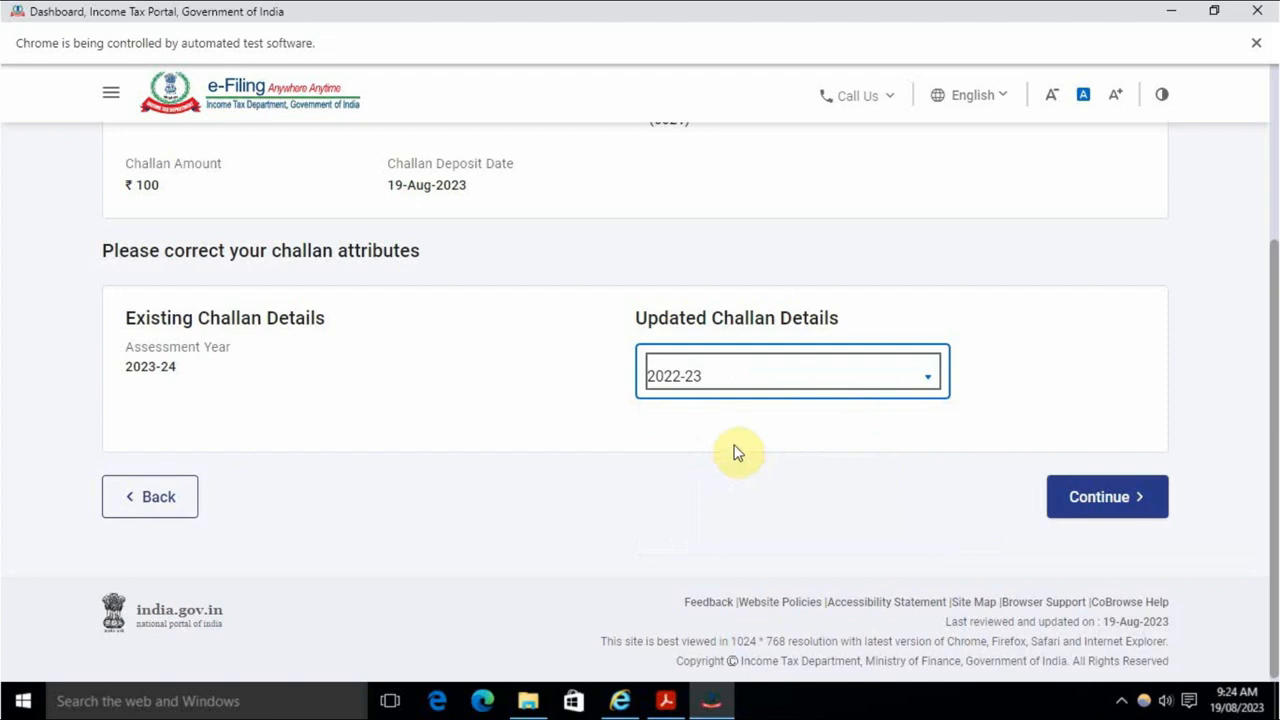
click(731, 374)
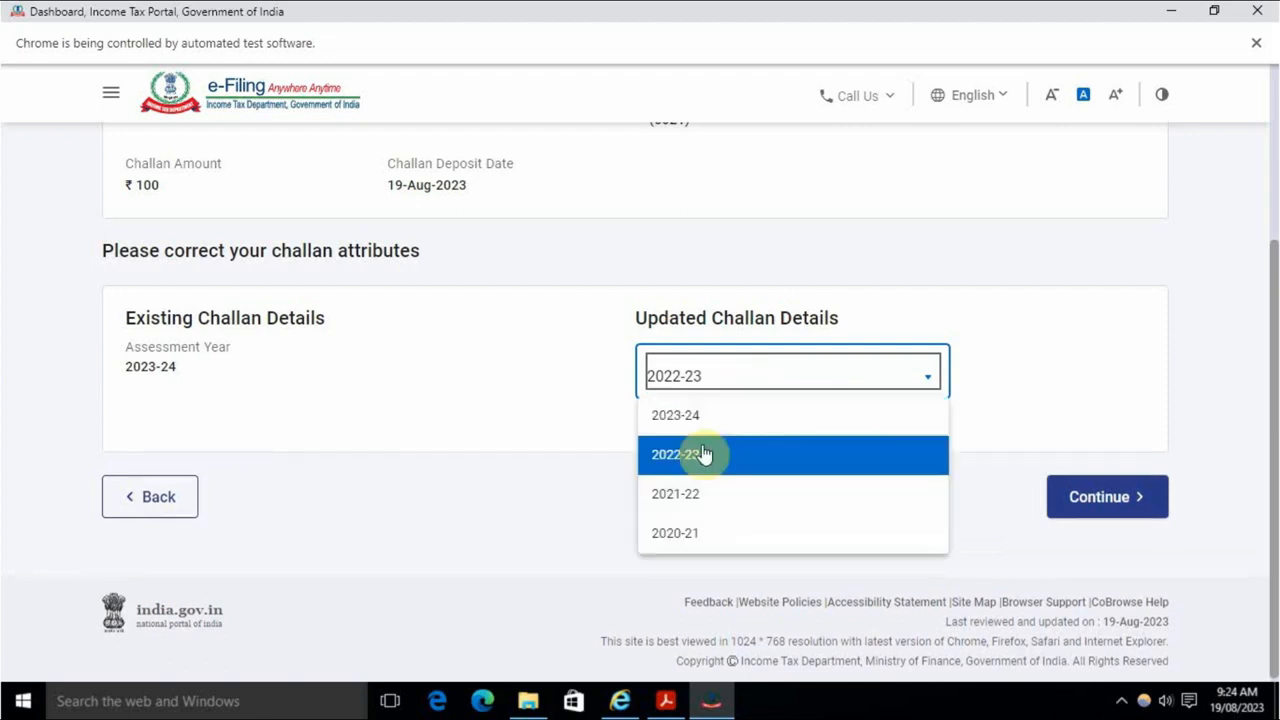
click(707, 505)
click(722, 378)
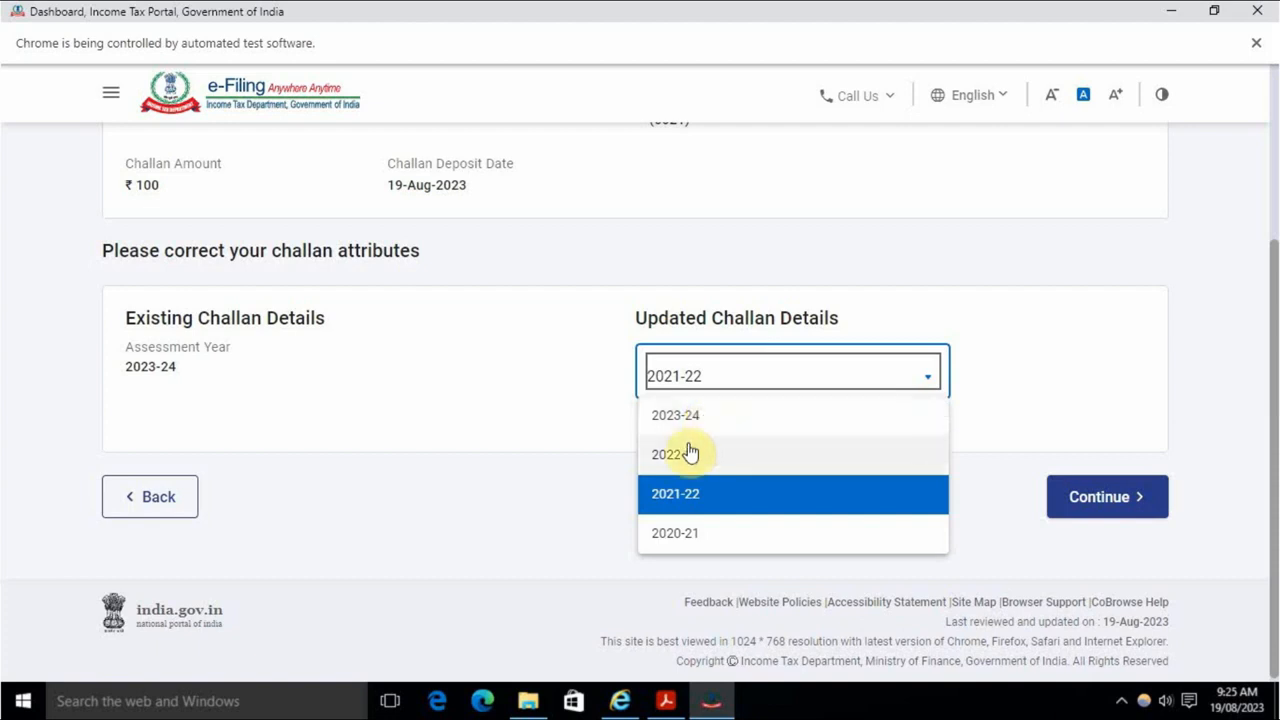
scroll(686, 451, up, 3)
scroll(686, 449, down, 2)
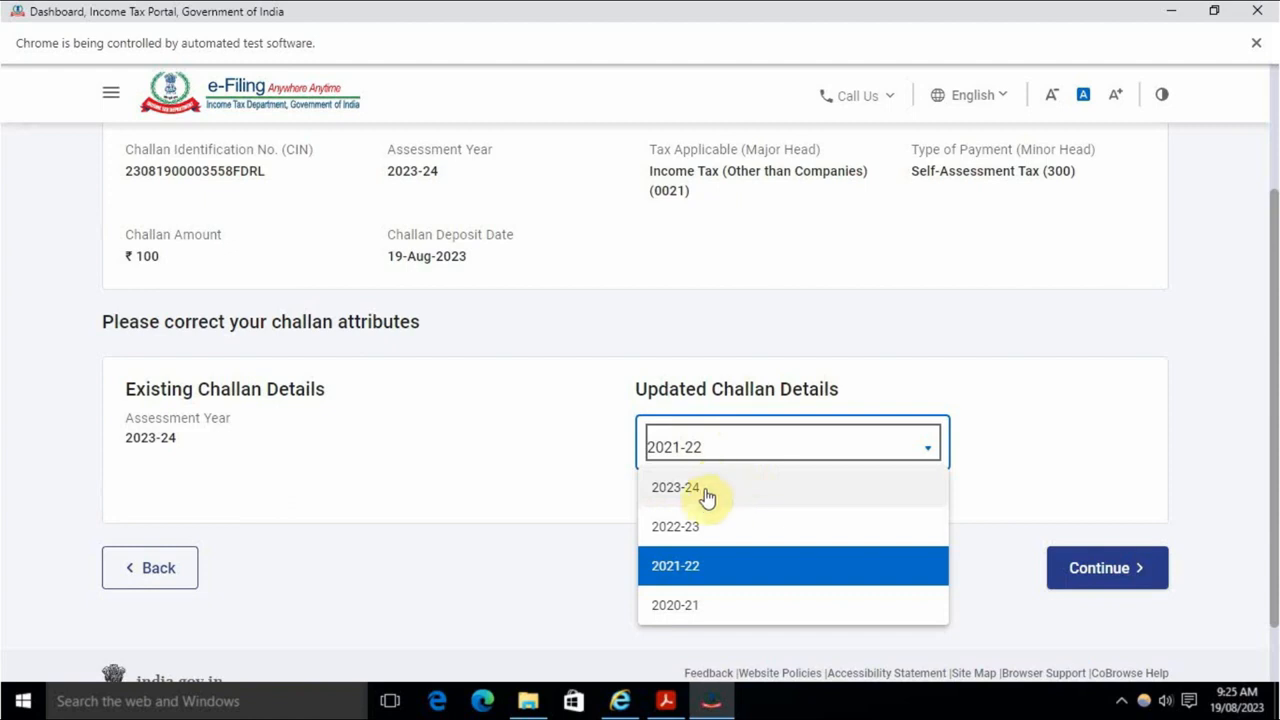
click(703, 488)
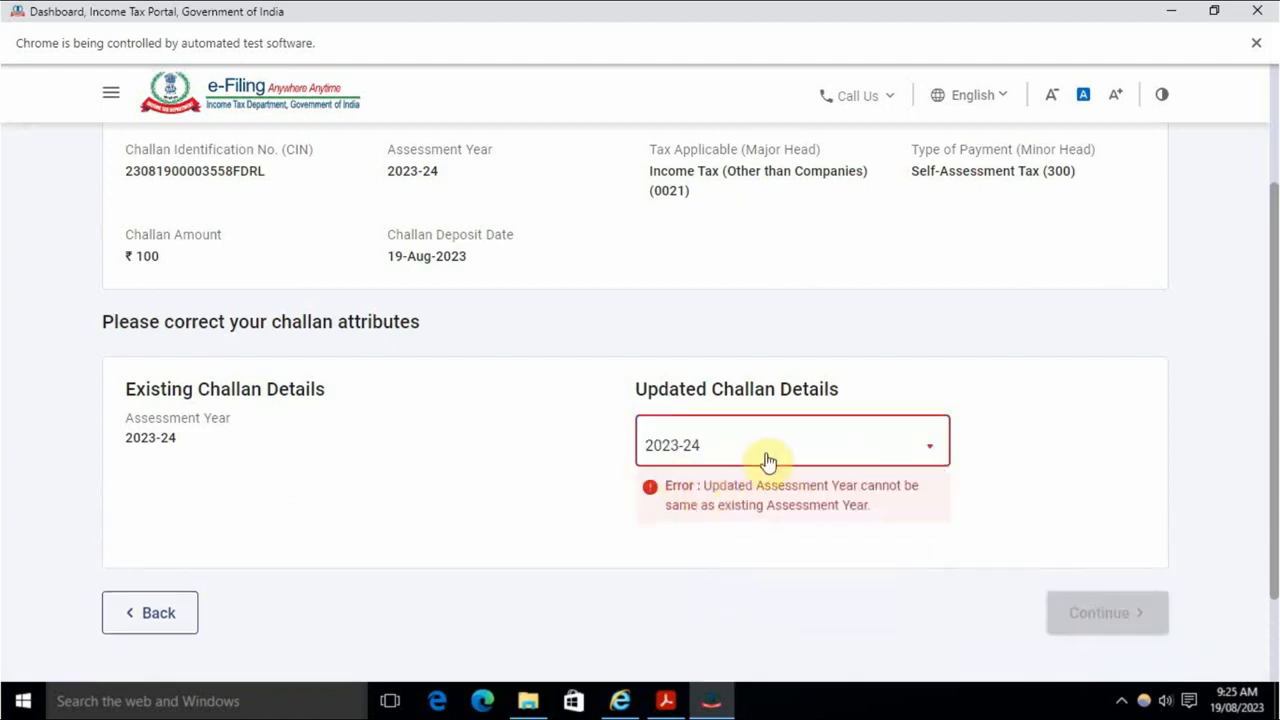
Set the updated assessment year to 2022-23, continue, and review the correction summary.
click(772, 458)
click(706, 527)
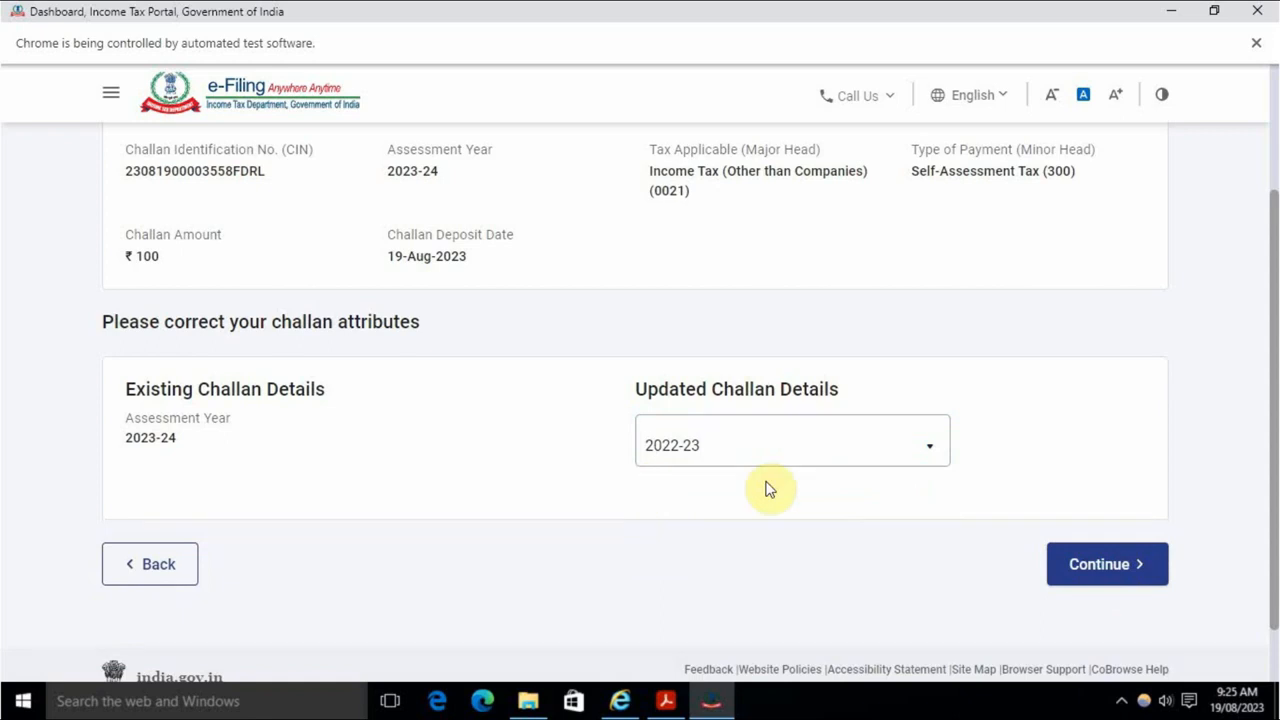
click(1128, 566)
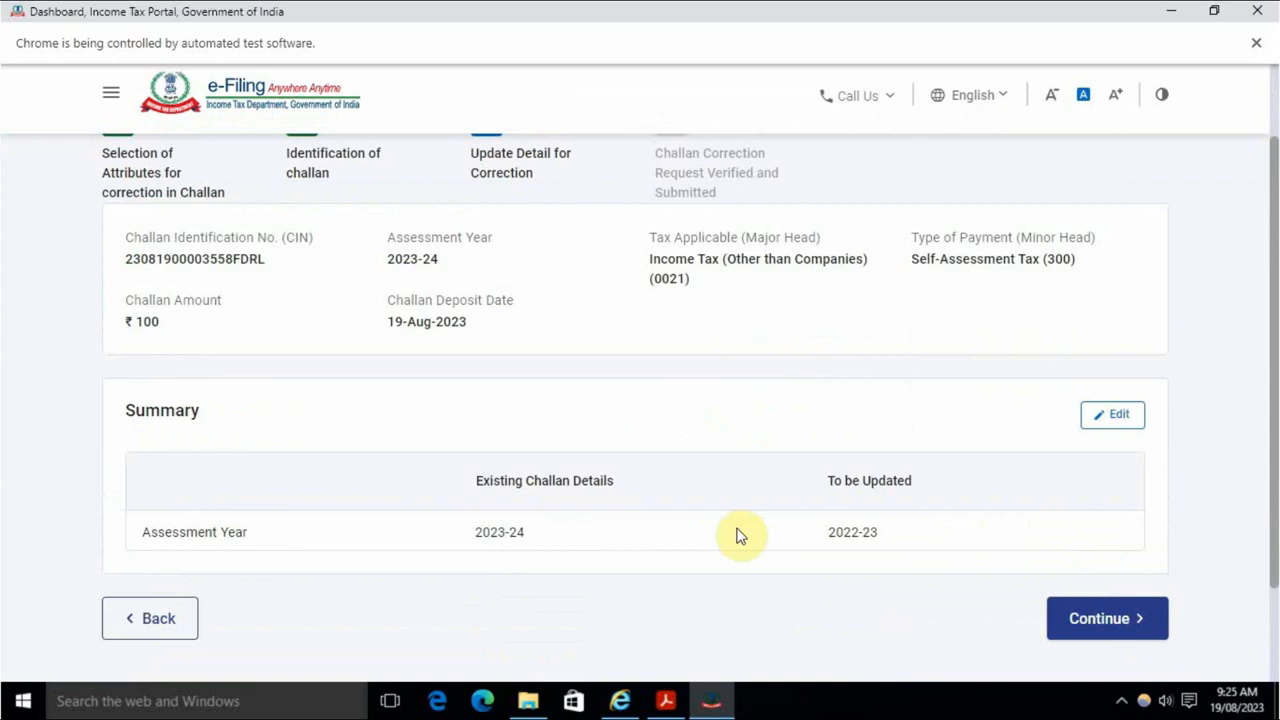
scroll(740, 525, down, 2)
scroll(748, 517, up, 4)
scroll(331, 451, down, 4)
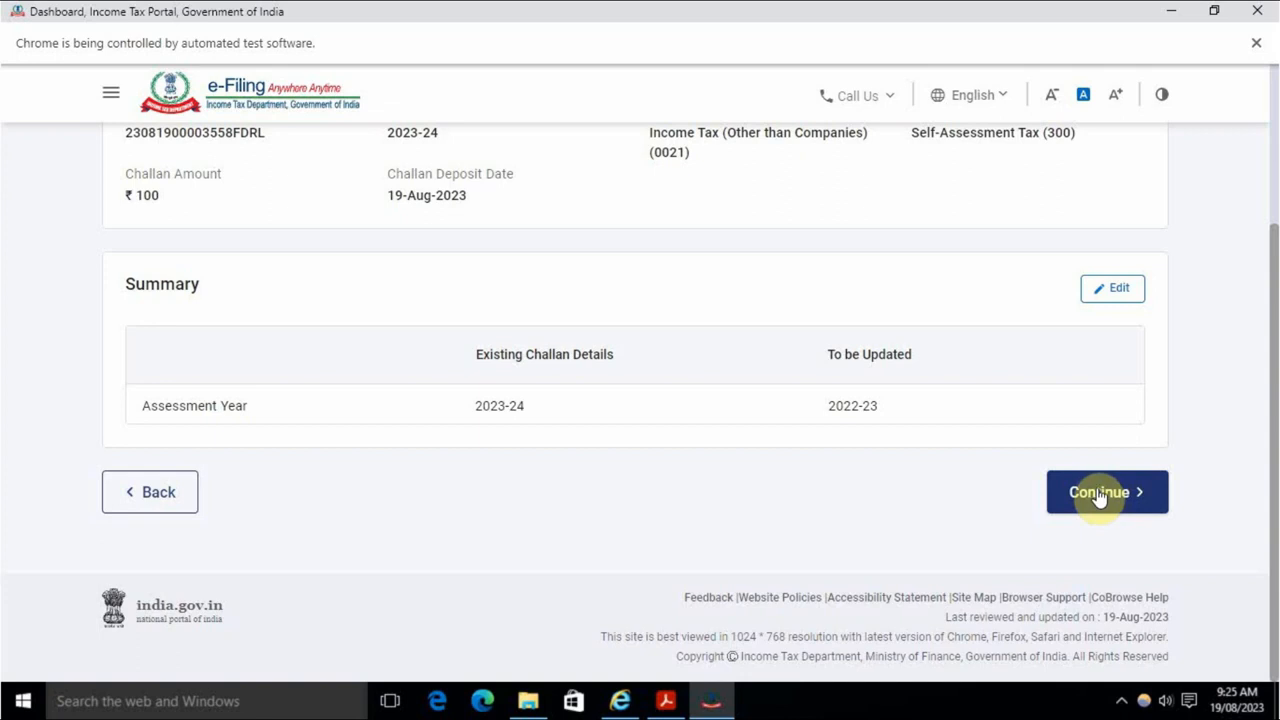
Return to attribute selection, choose Change in Tax Applicable (Major Head) as the correction, and continue.
click(148, 496)
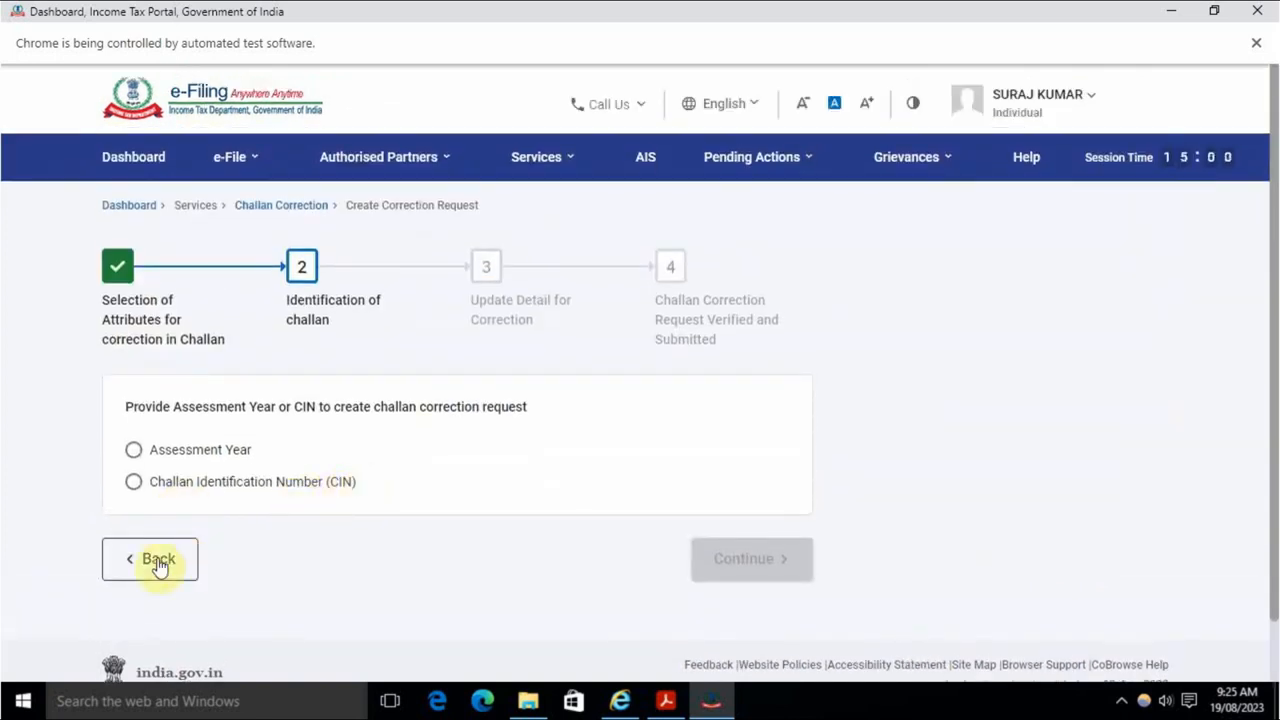
click(158, 562)
scroll(223, 557, down, 2)
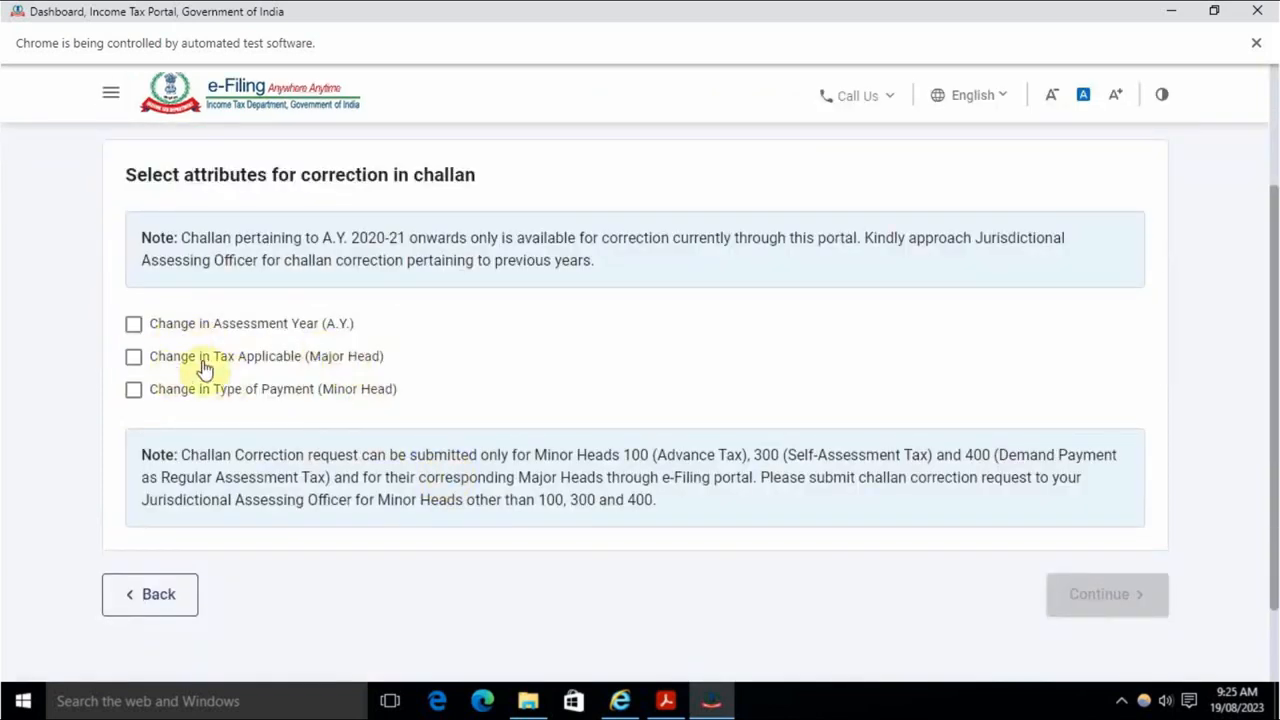
click(346, 362)
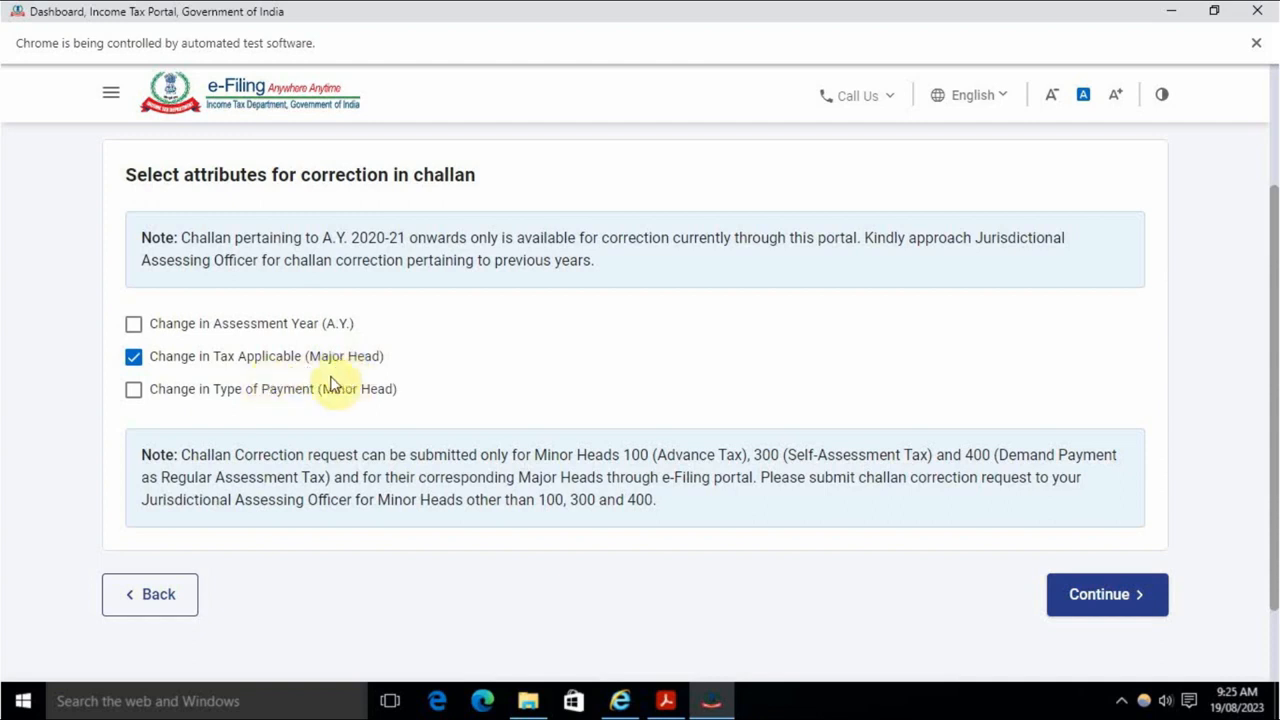
click(1094, 594)
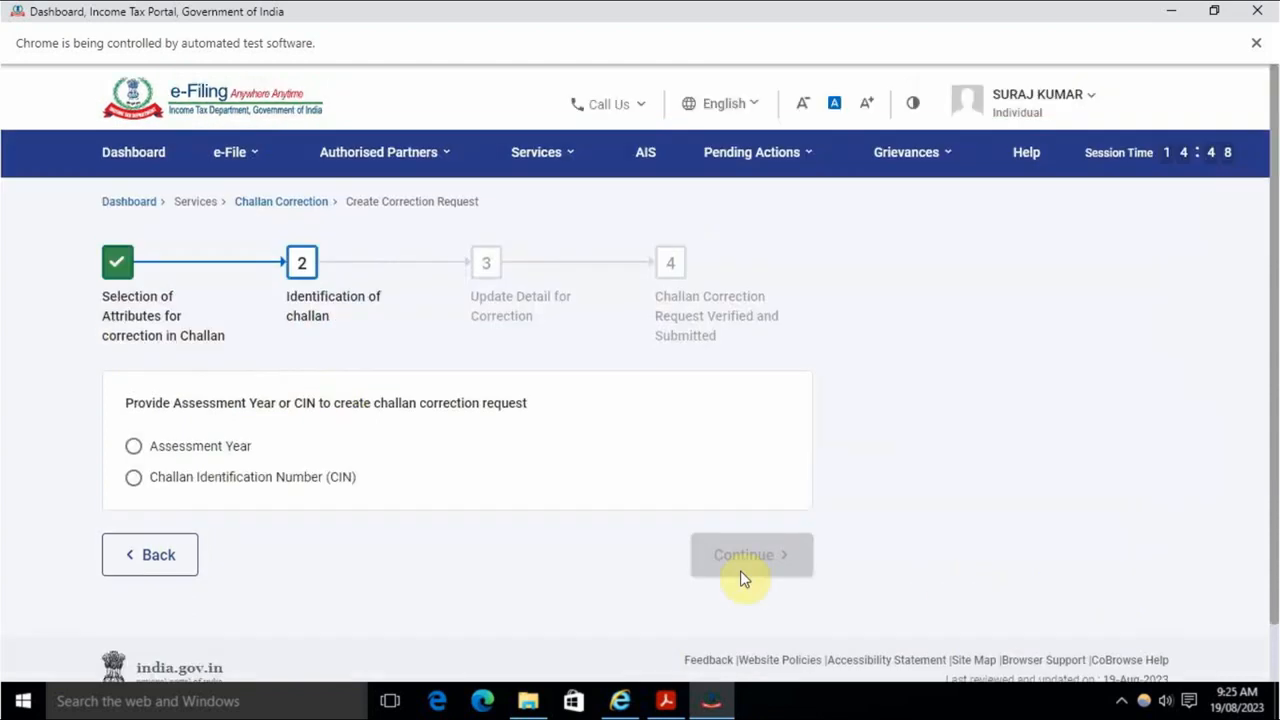
Identify the challan for the major head correction by assessment year 2023-24 and continue.
scroll(461, 516, down, 1)
click(226, 389)
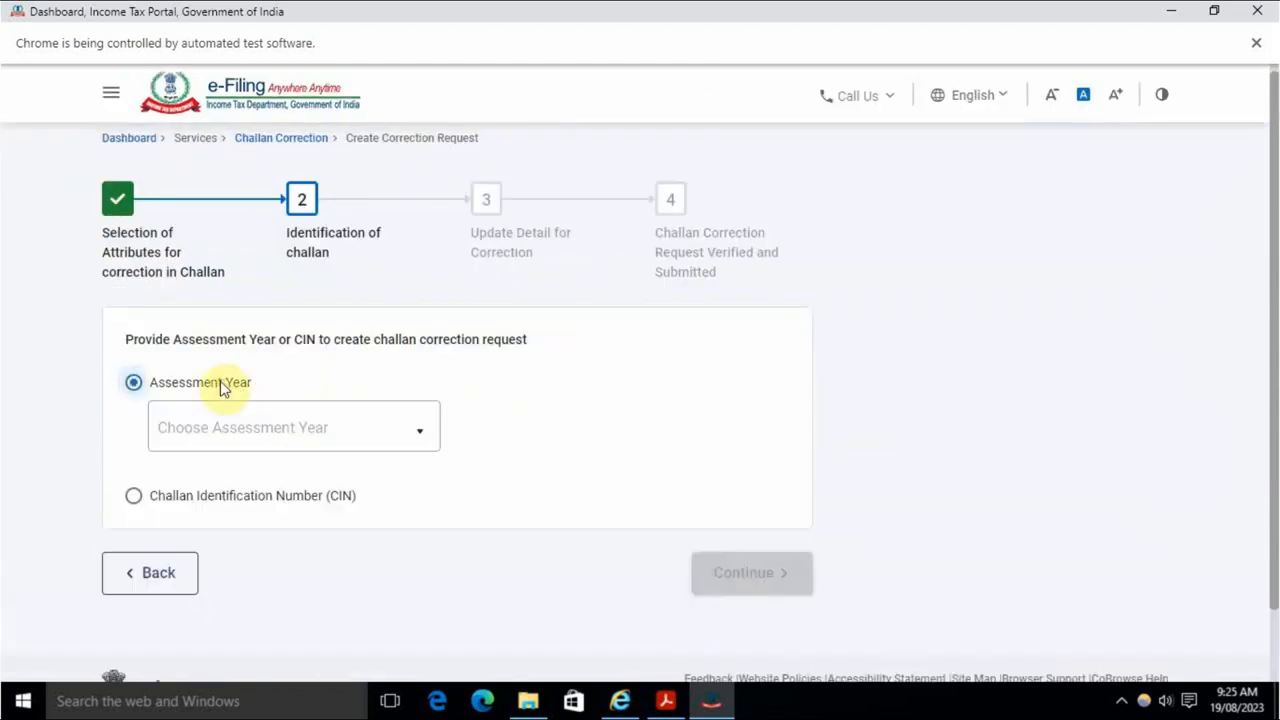
click(320, 437)
click(254, 509)
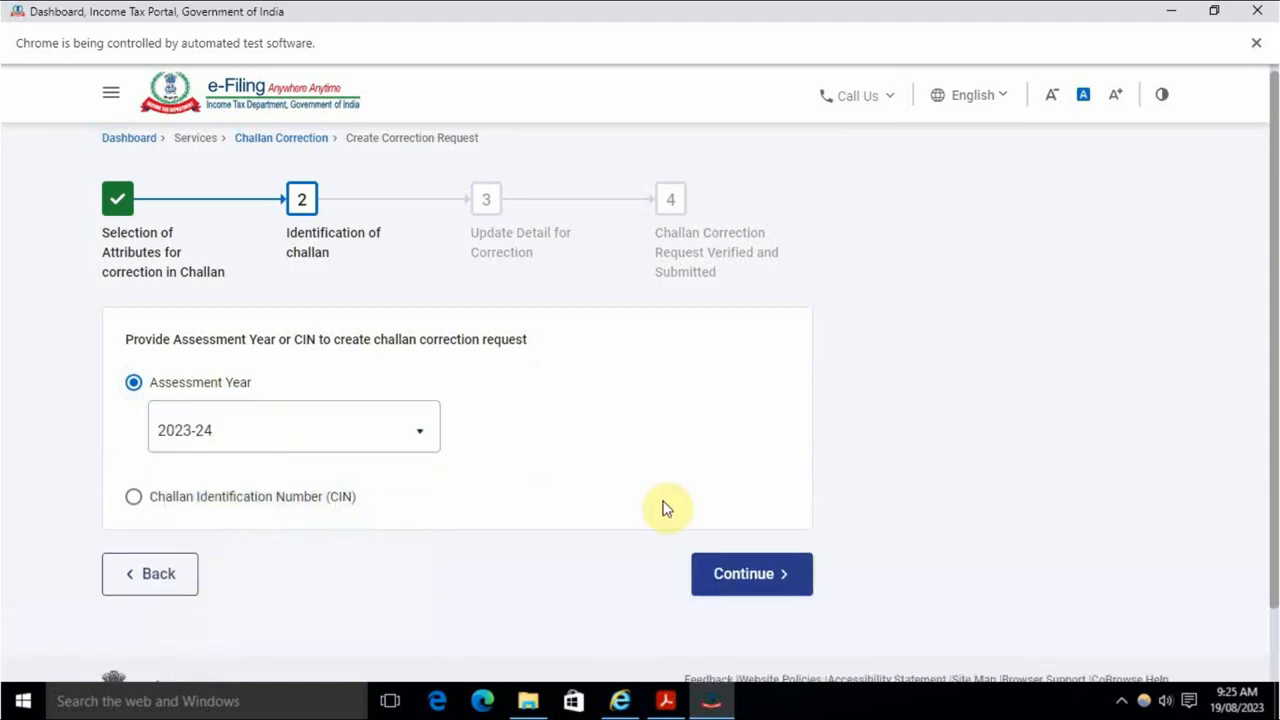
click(742, 586)
Select the ₹100 Self-Assessment Tax challan and continue to its major head correction details.
scroll(740, 588, down, 3)
click(418, 305)
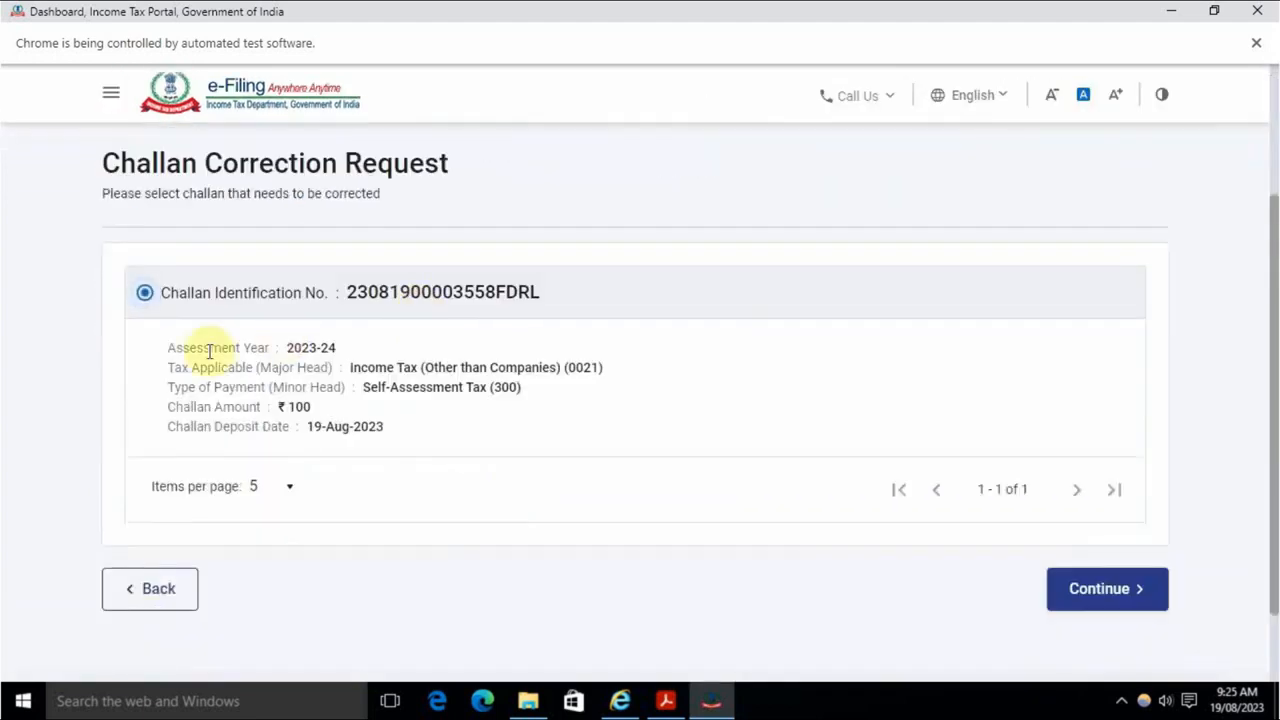
click(1055, 592)
scroll(491, 417, down, 3)
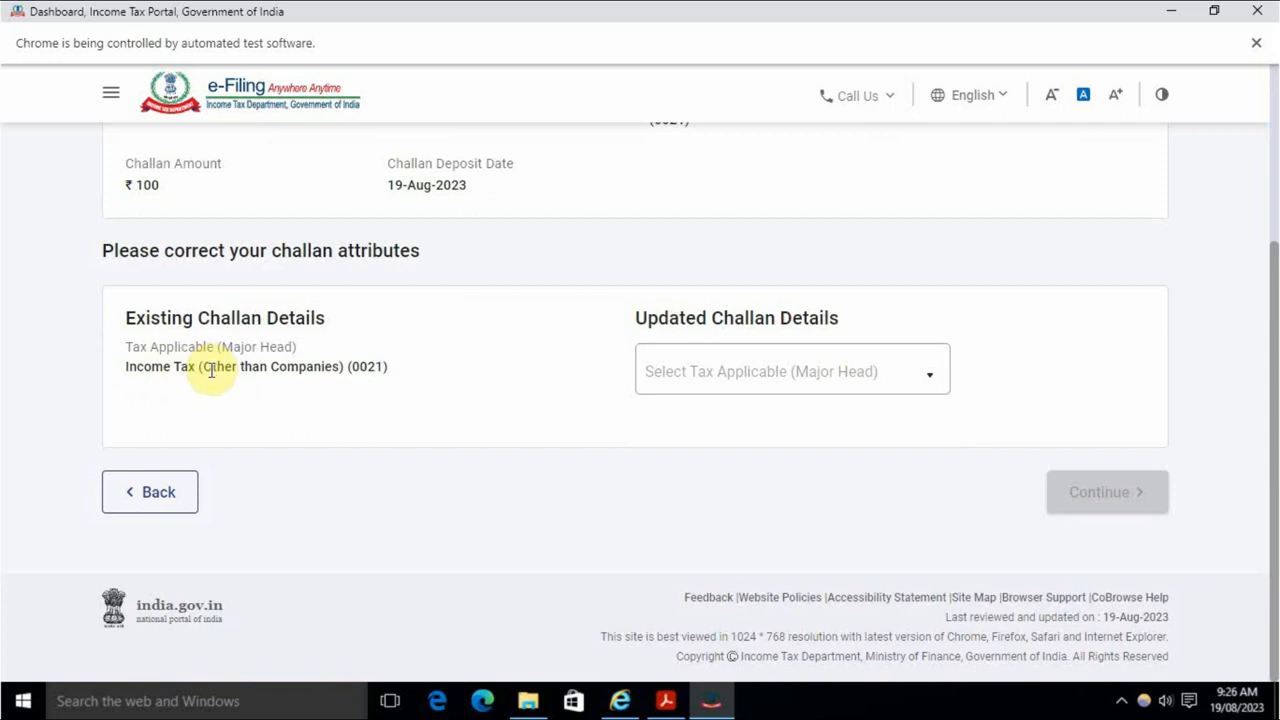
Examine the Tax Applicable (Major Head) options offered for the updated challan without choosing one.
click(805, 369)
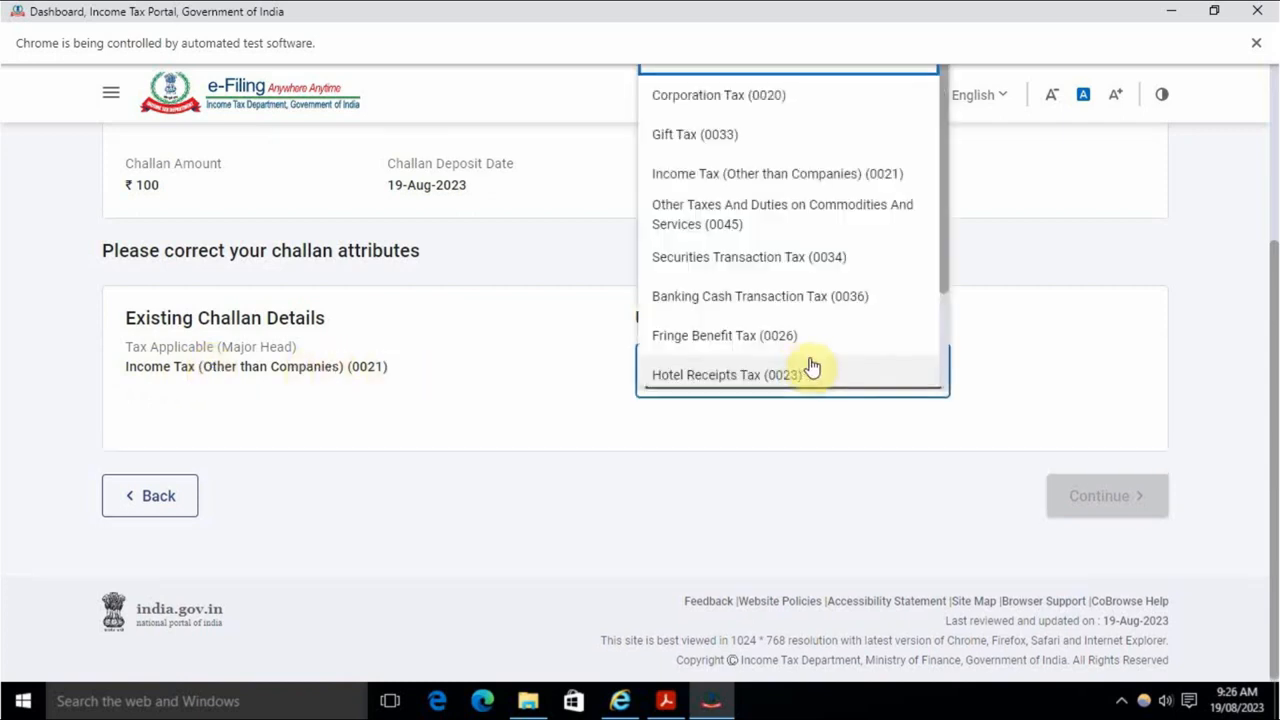
scroll(716, 142, up, 2)
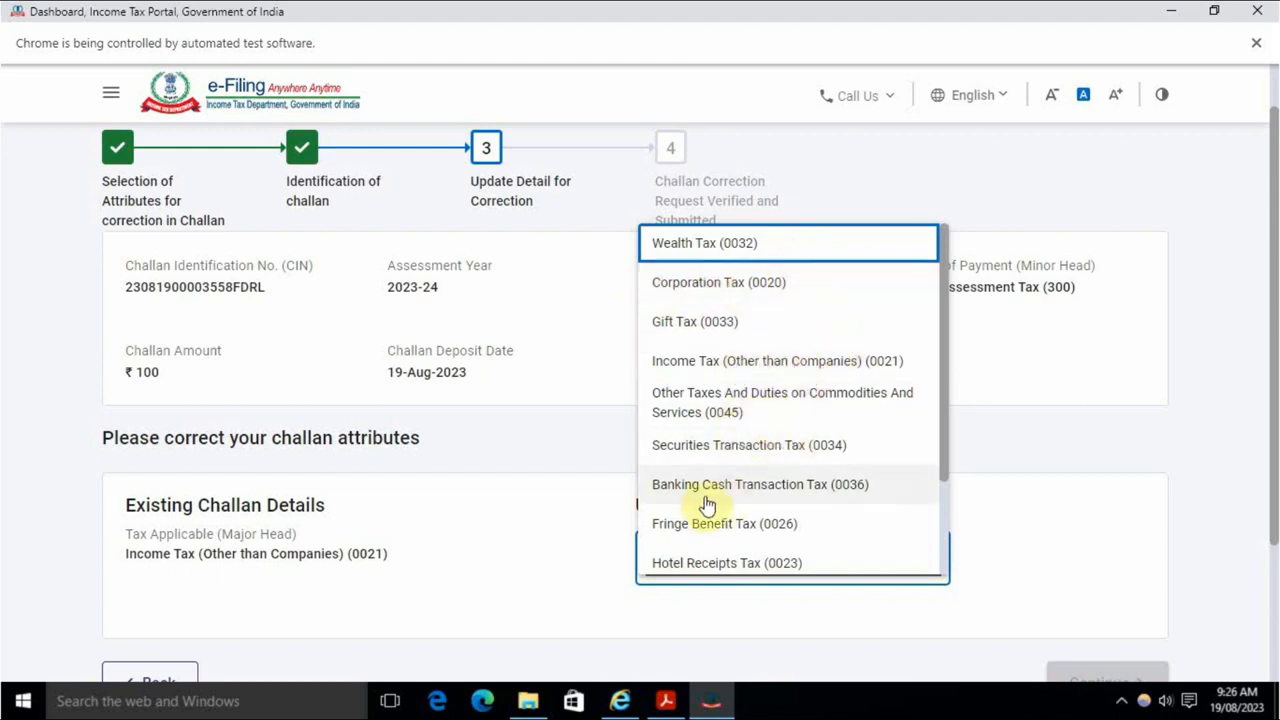
click(466, 557)
scroll(494, 477, down, 3)
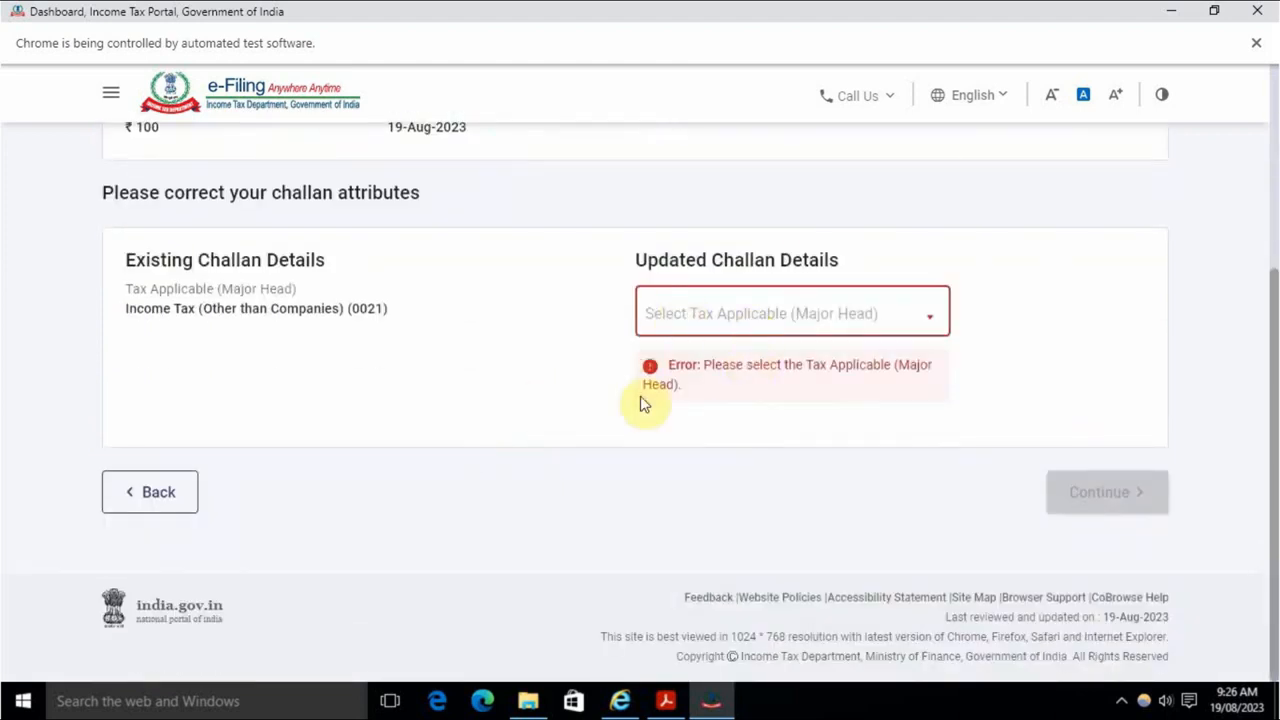
Go back to attribute selection, choose Change in Type of Payment (Minor Head) instead, and continue.
click(135, 500)
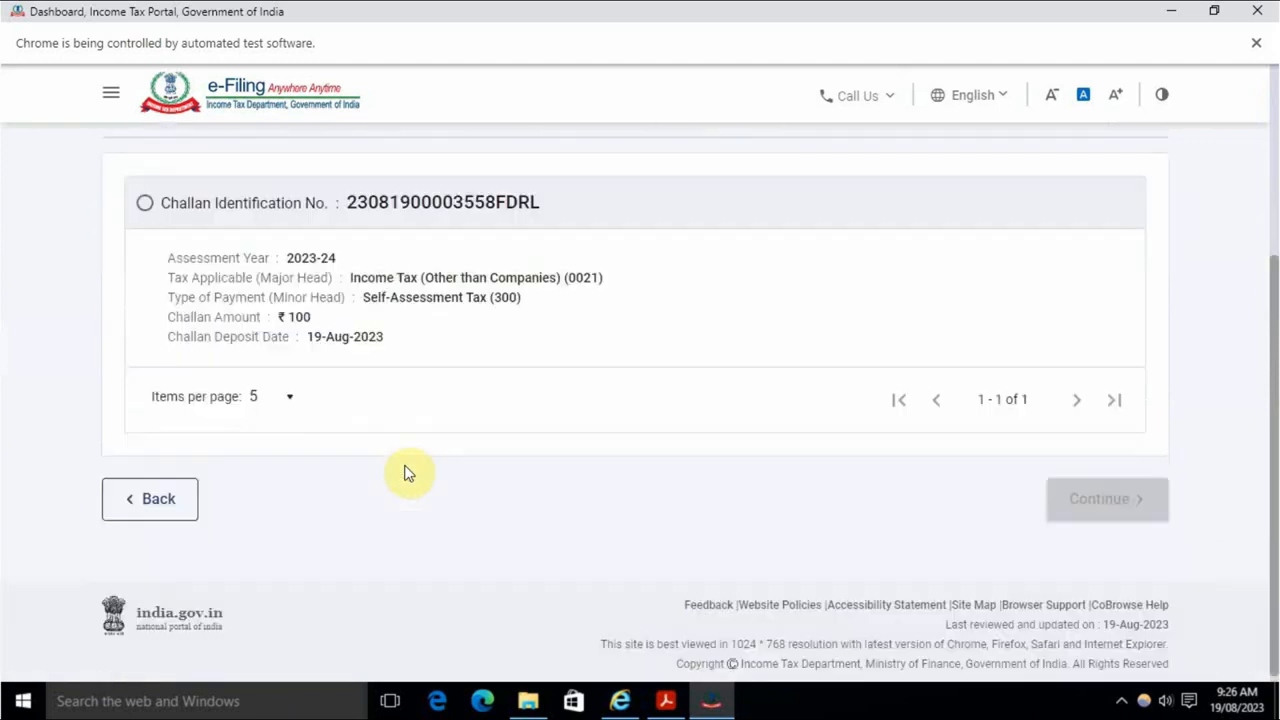
click(157, 491)
click(196, 491)
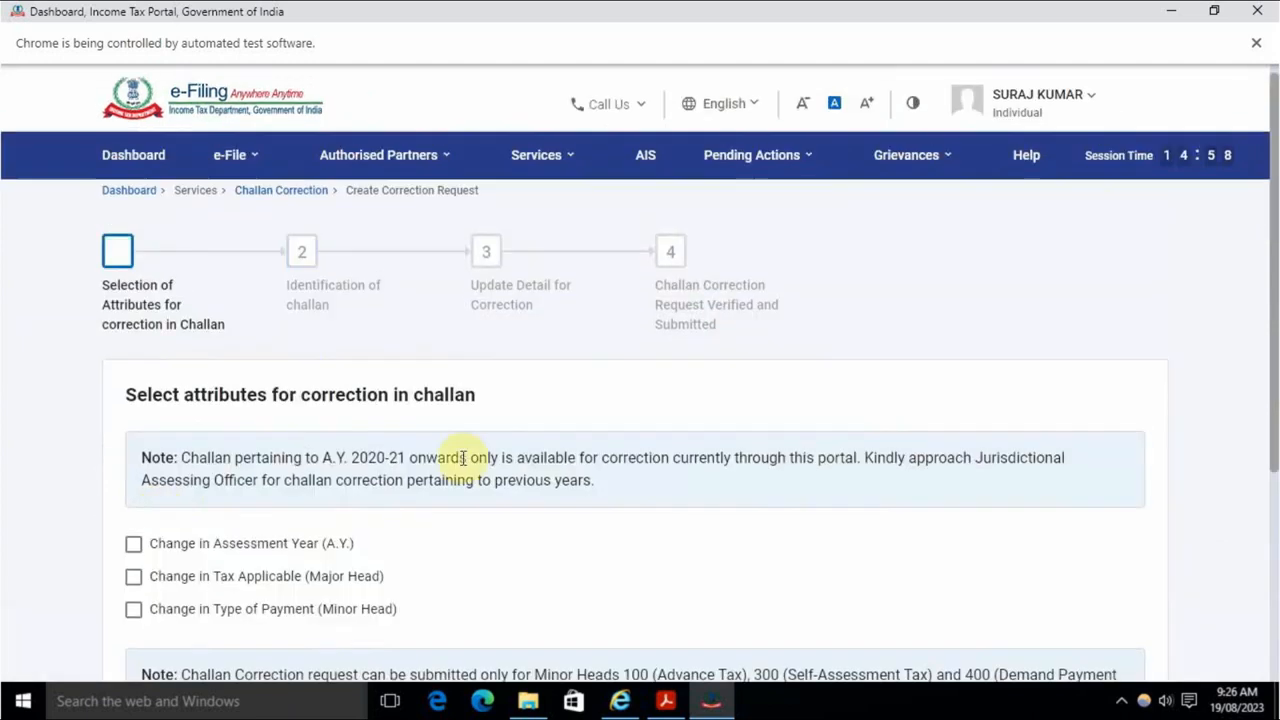
scroll(500, 457, down, 3)
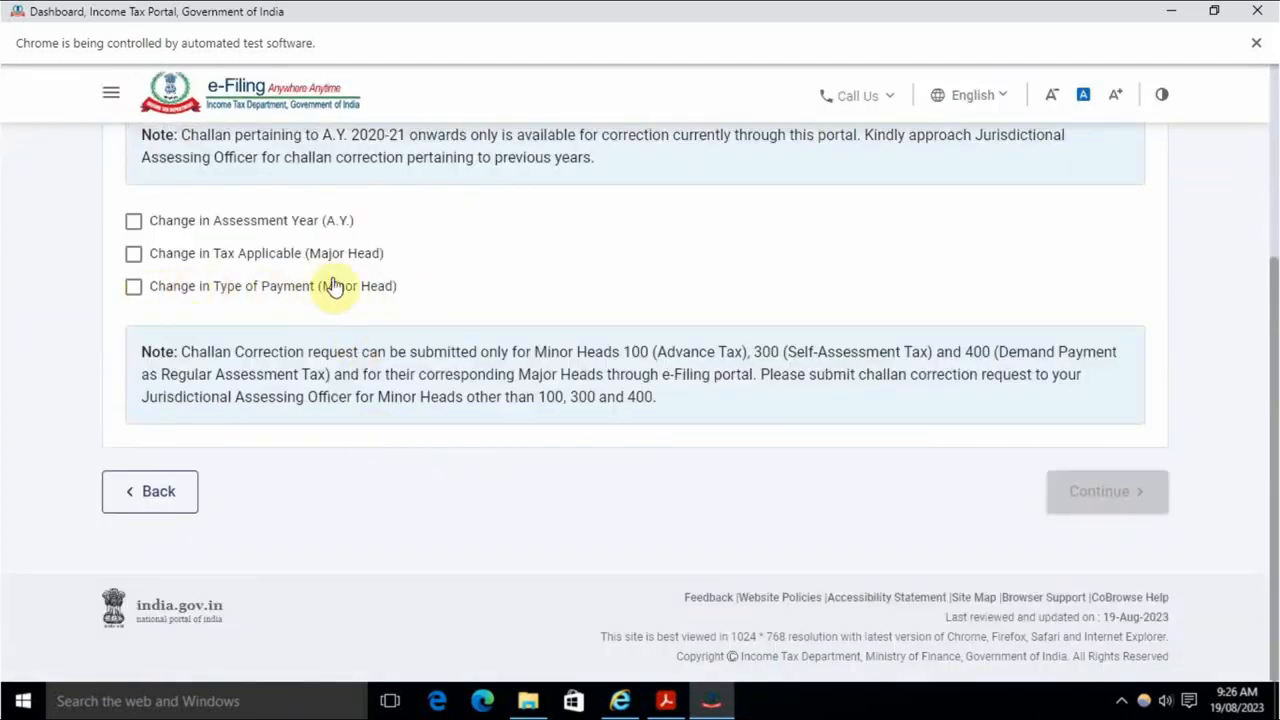
click(132, 287)
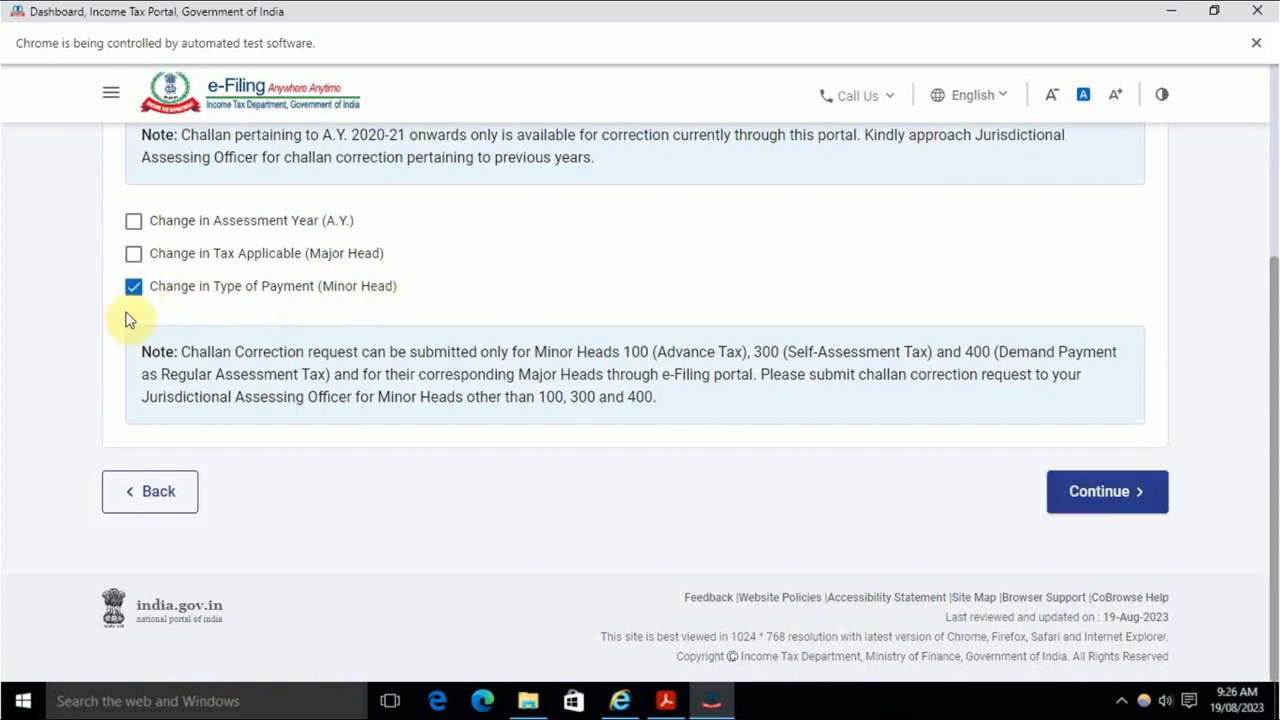
click(1117, 500)
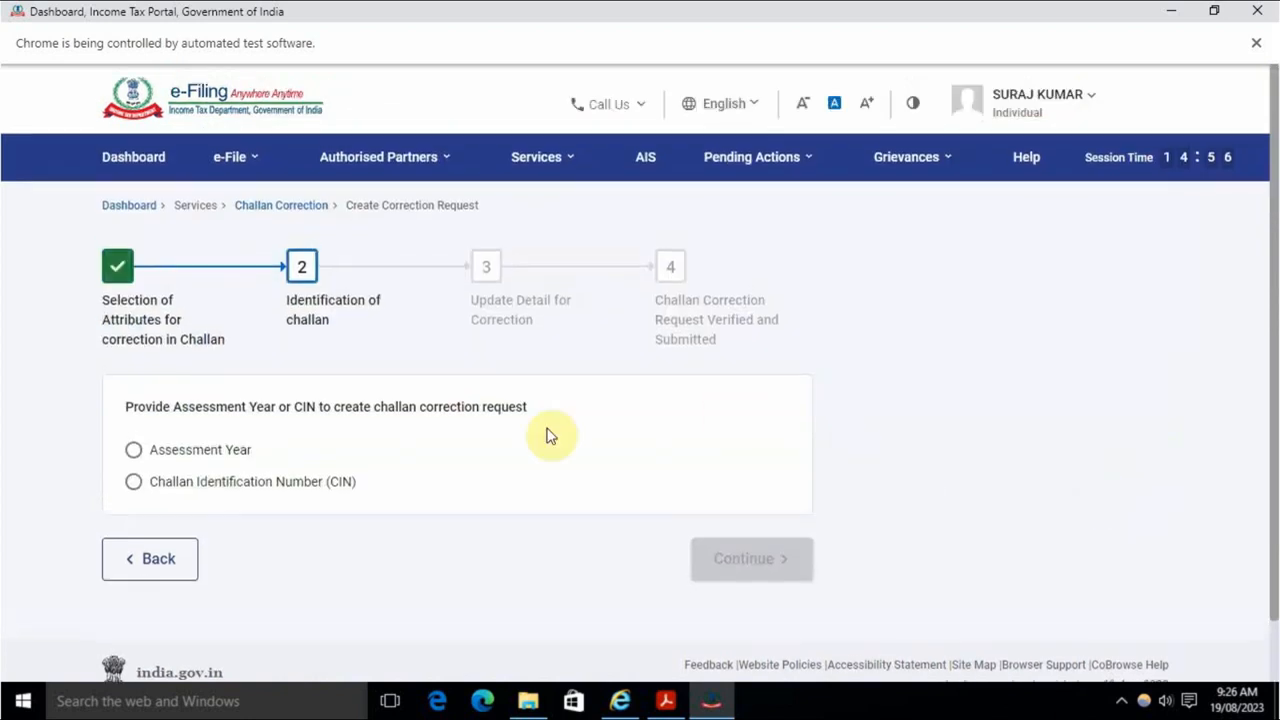
Identify the challan for the minor head correction by assessment year 2023-24 and continue.
click(214, 452)
scroll(393, 423, down, 1)
click(345, 351)
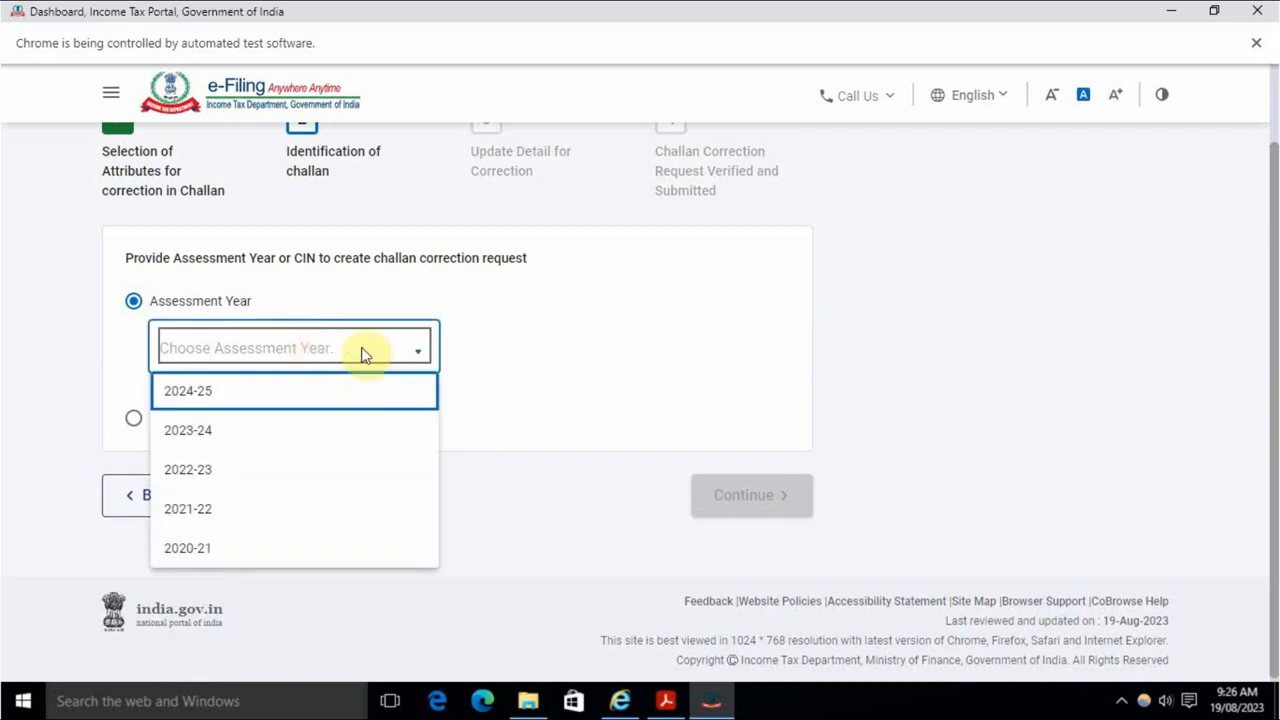
click(215, 446)
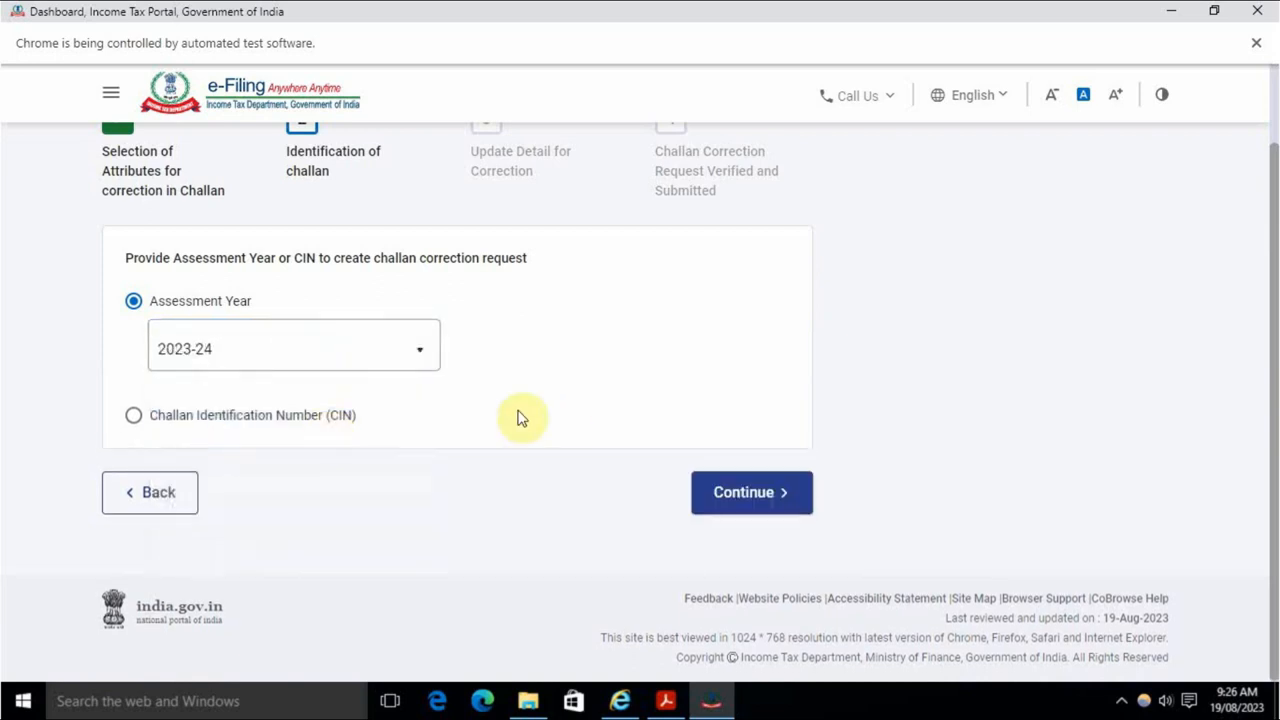
click(762, 500)
Select the ₹100 Self-Assessment Tax challan and continue to its minor head correction details.
scroll(501, 430, down, 2)
click(460, 197)
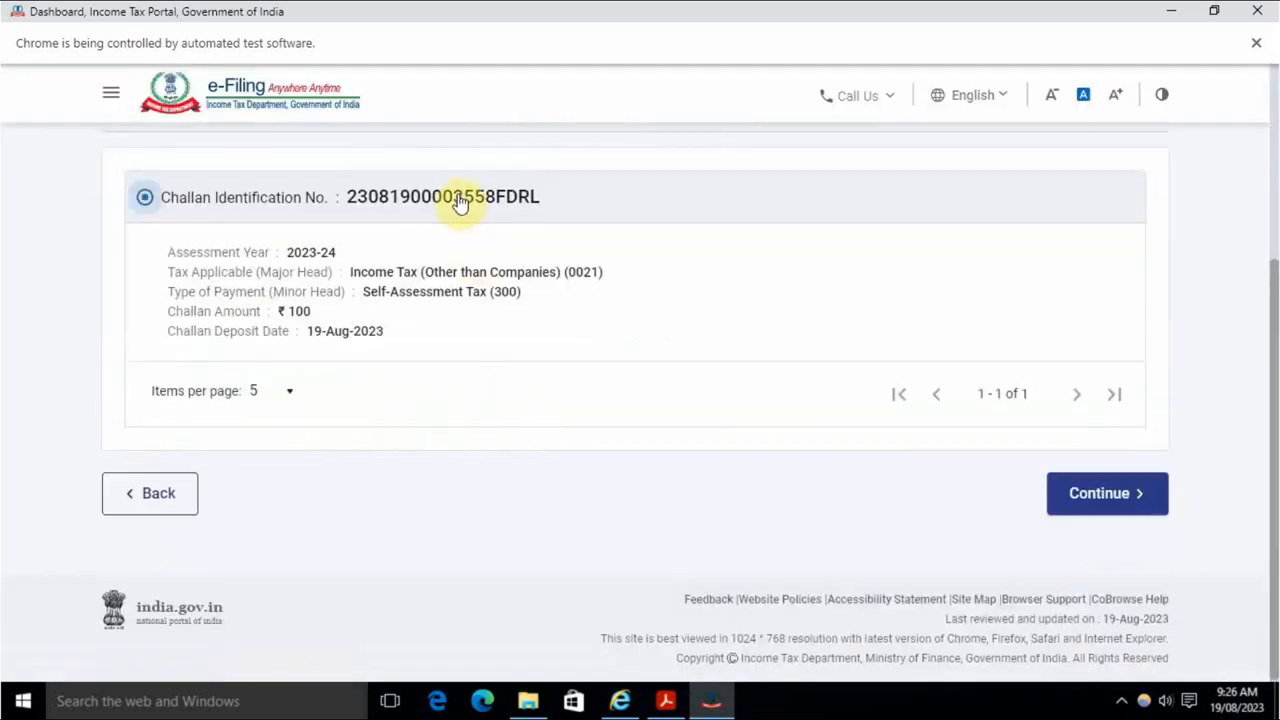
click(1050, 494)
scroll(566, 466, down, 3)
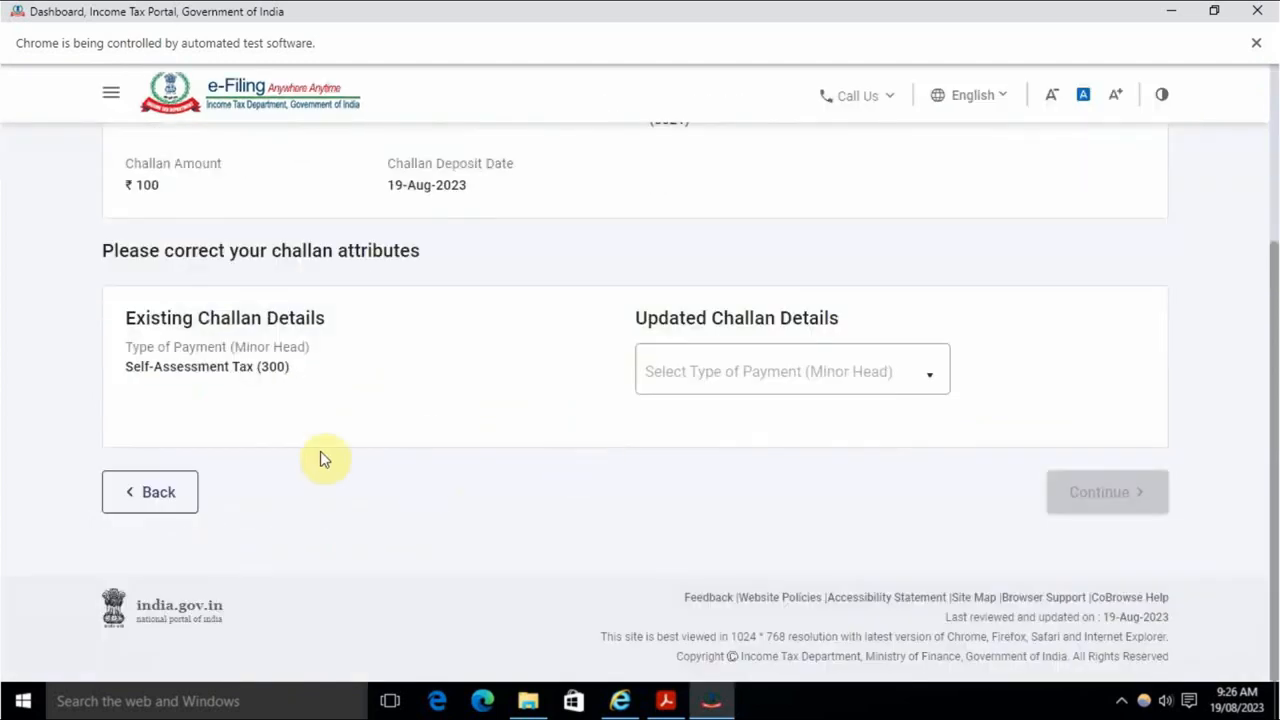
Examine the Type of Payment (Minor Head) options offered for the updated challan without choosing one.
click(768, 383)
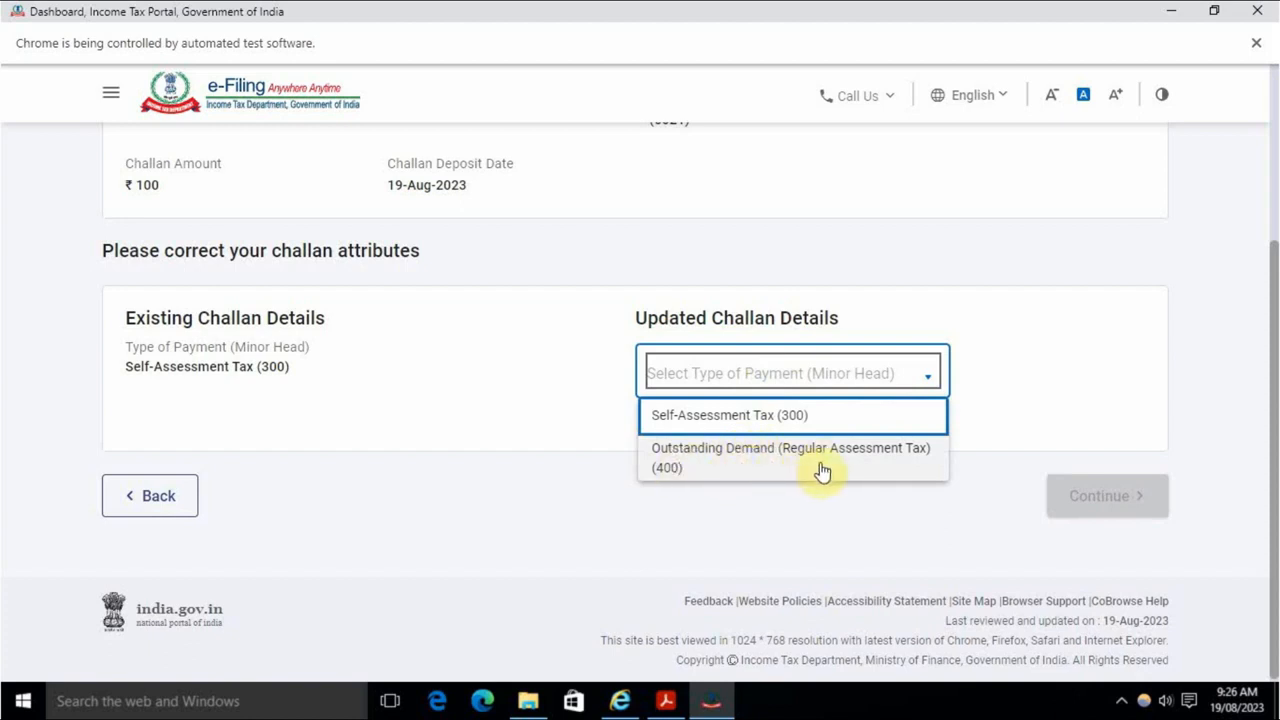
click(551, 403)
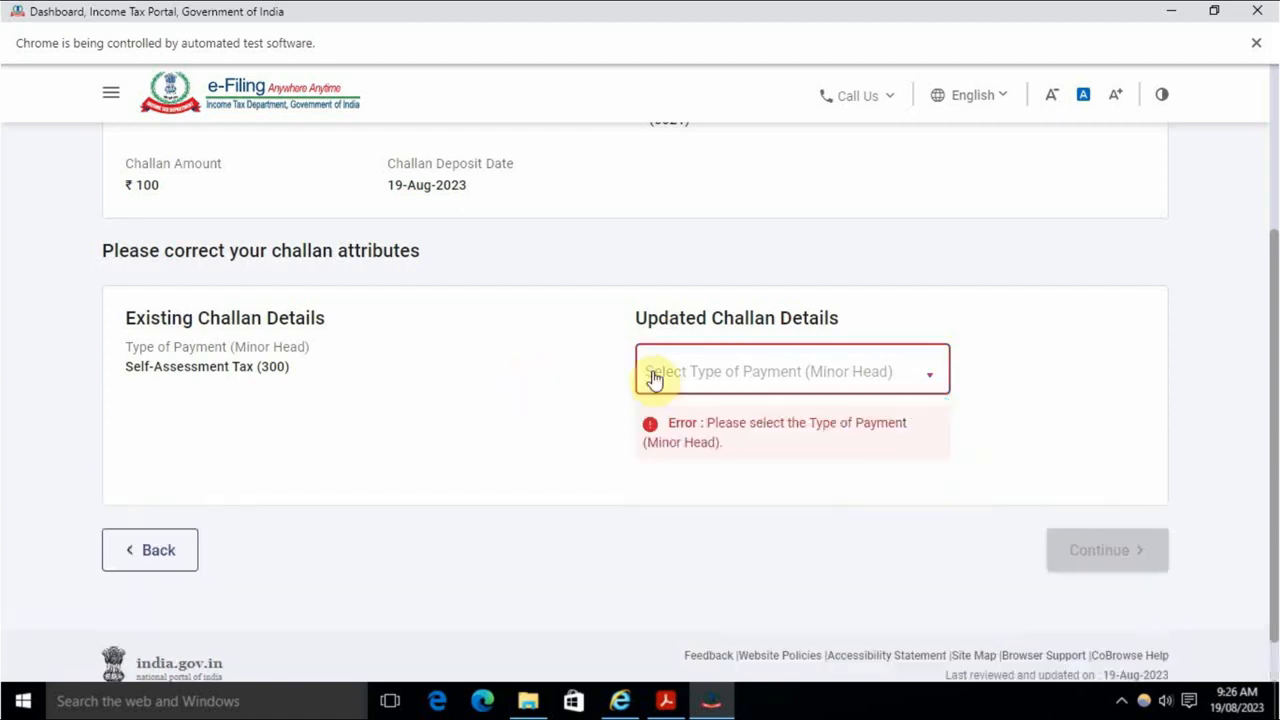
click(737, 371)
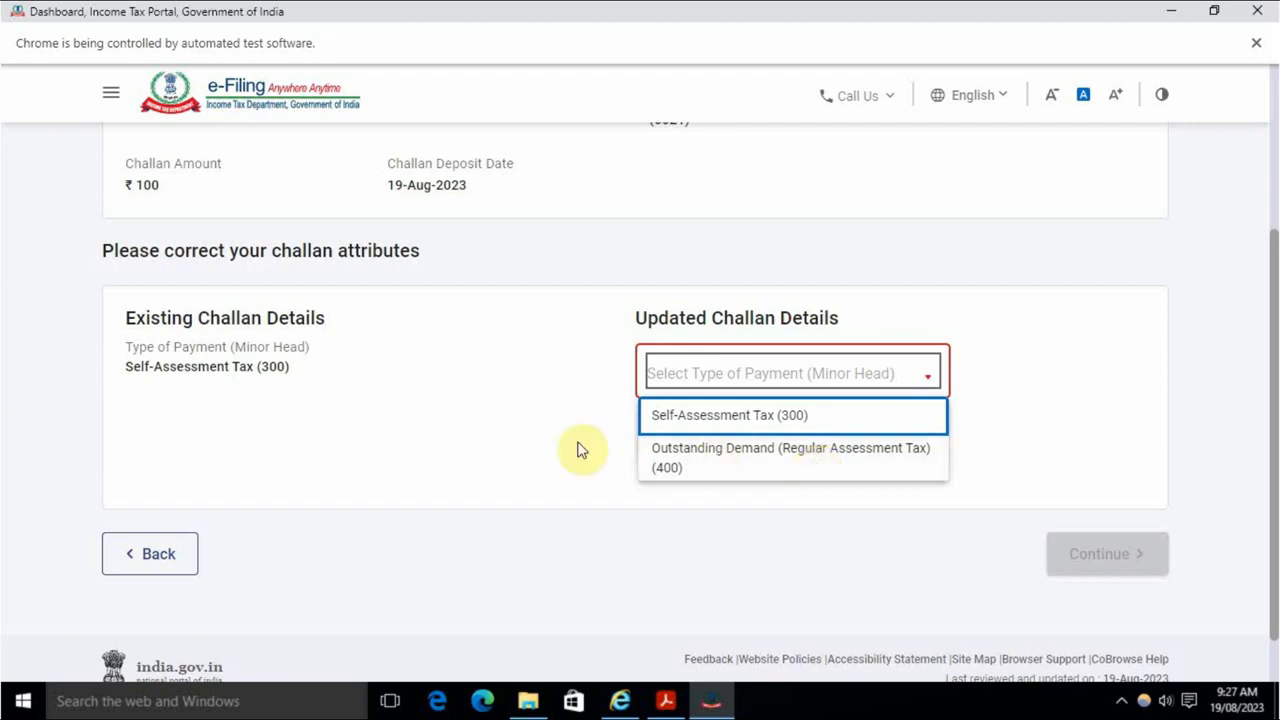
click(531, 419)
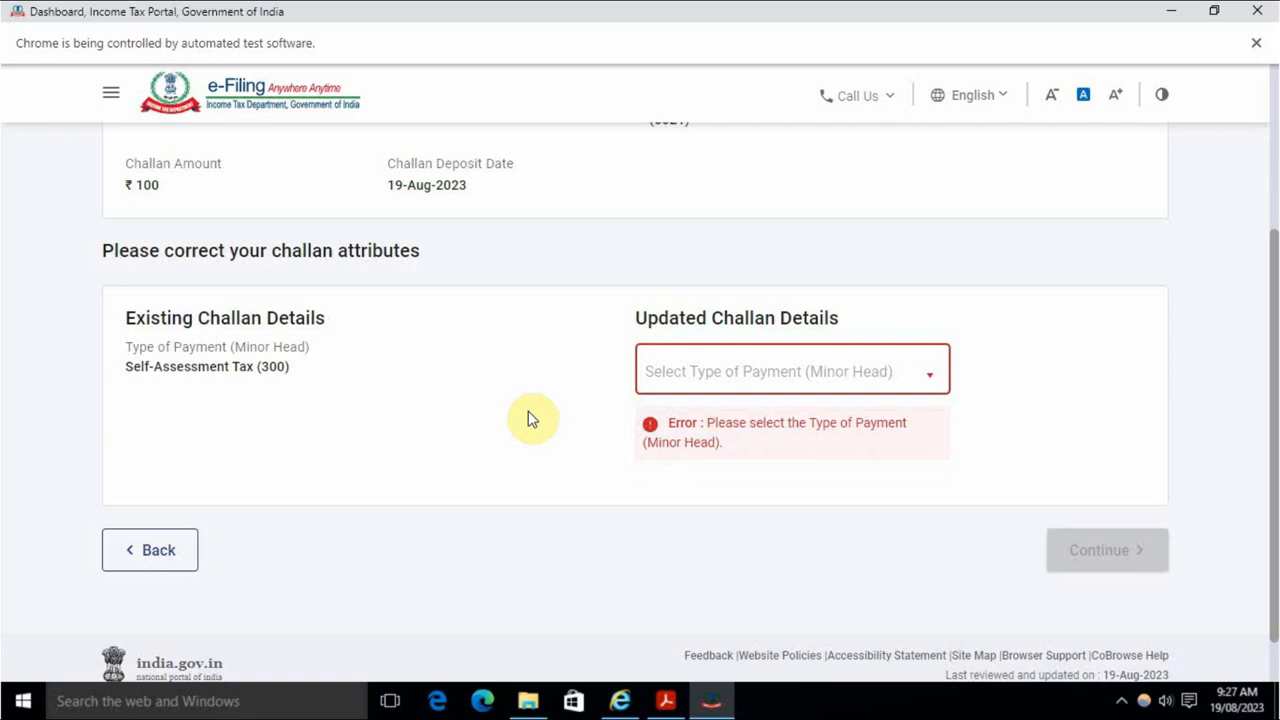
Set the updated minor head to Outstanding Demand (Regular Assessment Tax) (400) and show the available DRN.
click(808, 374)
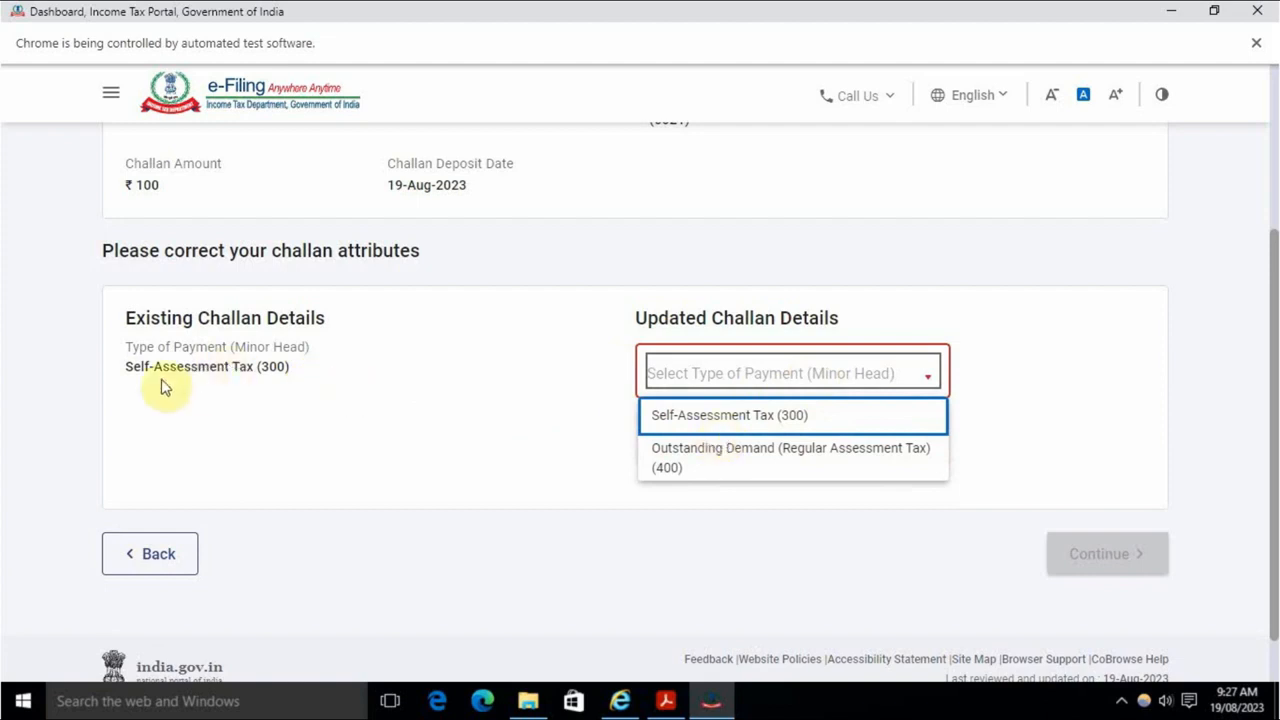
click(754, 470)
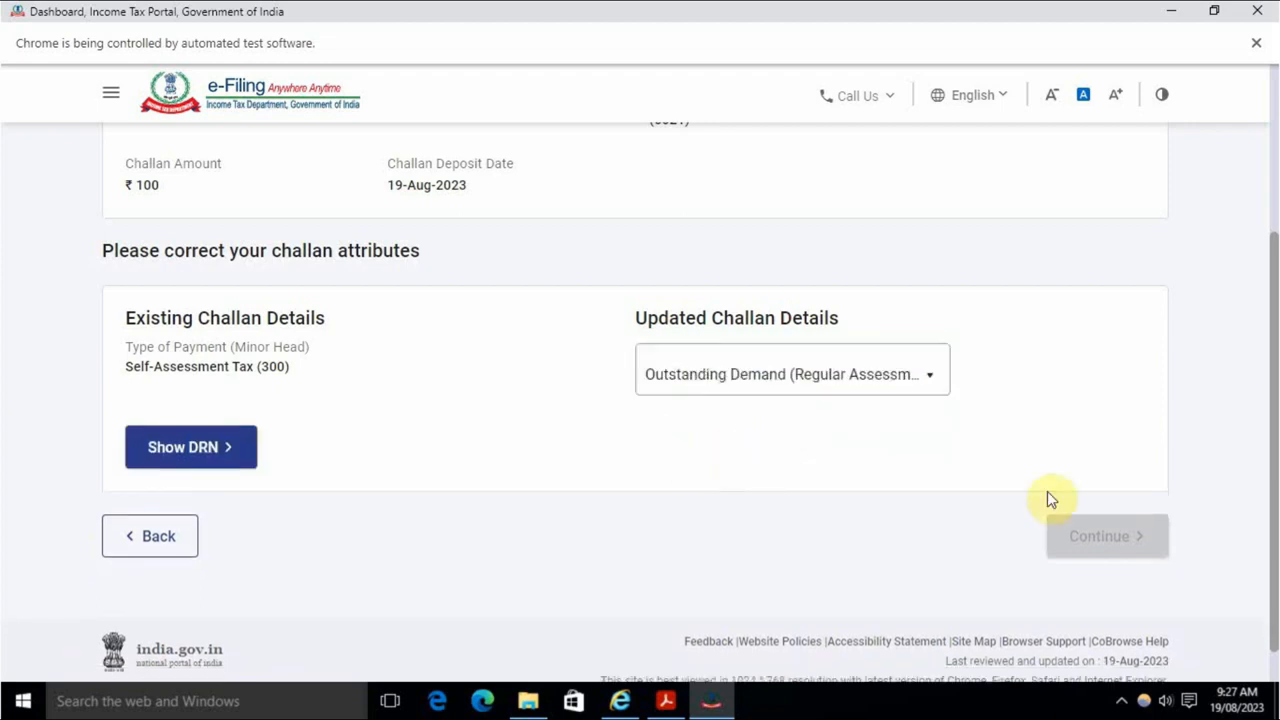
click(230, 447)
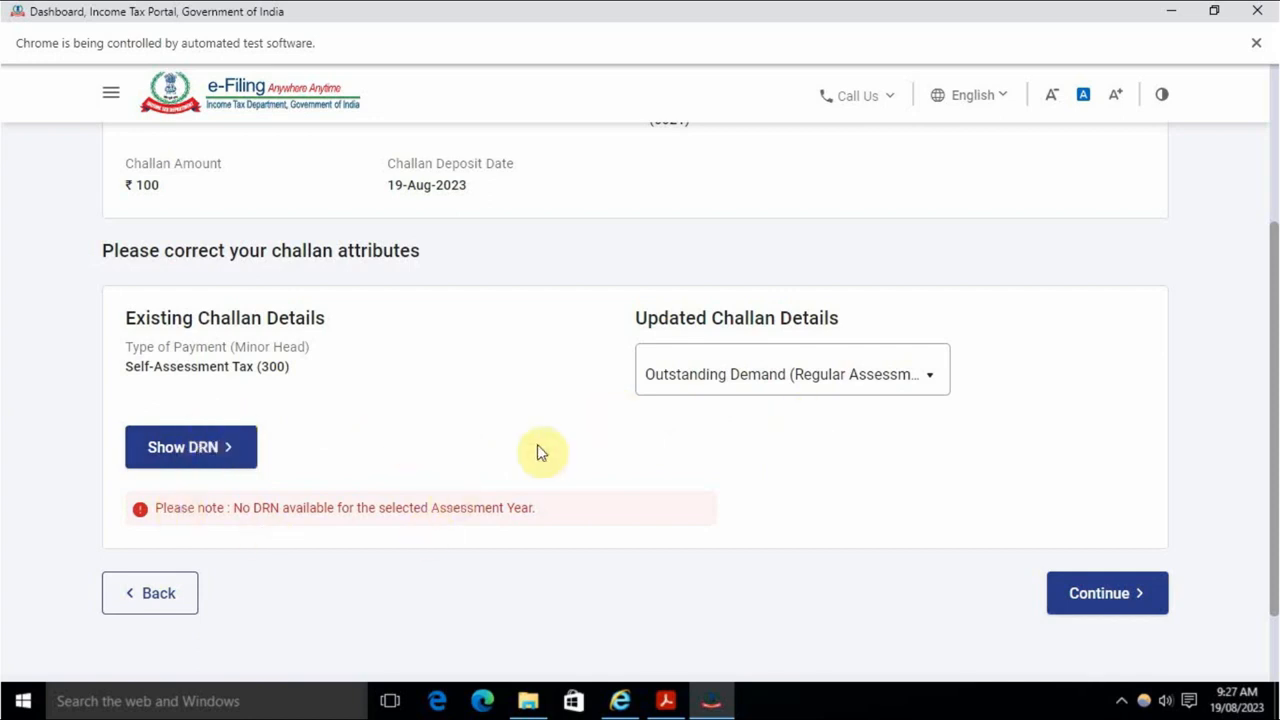
Go back to attribute selection, choose Change in Assessment Year (A.Y.) for the correction, and continue.
click(158, 607)
click(151, 550)
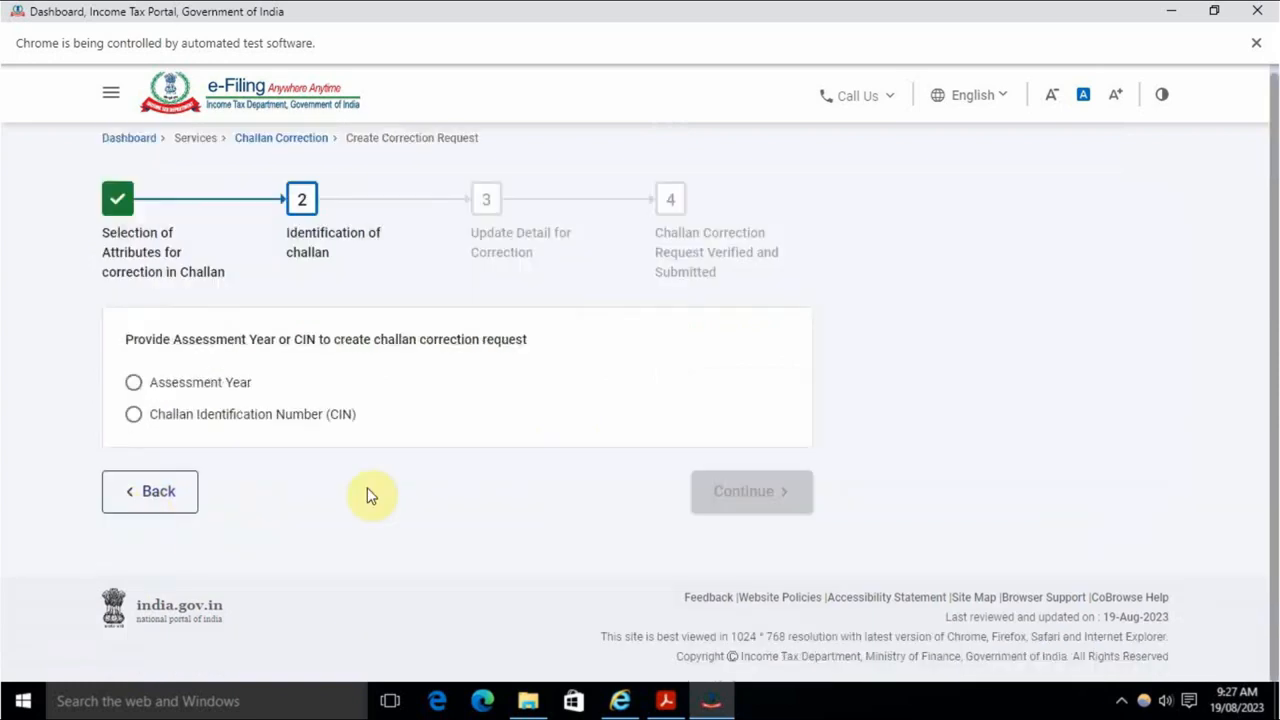
click(163, 500)
scroll(400, 470, down, 3)
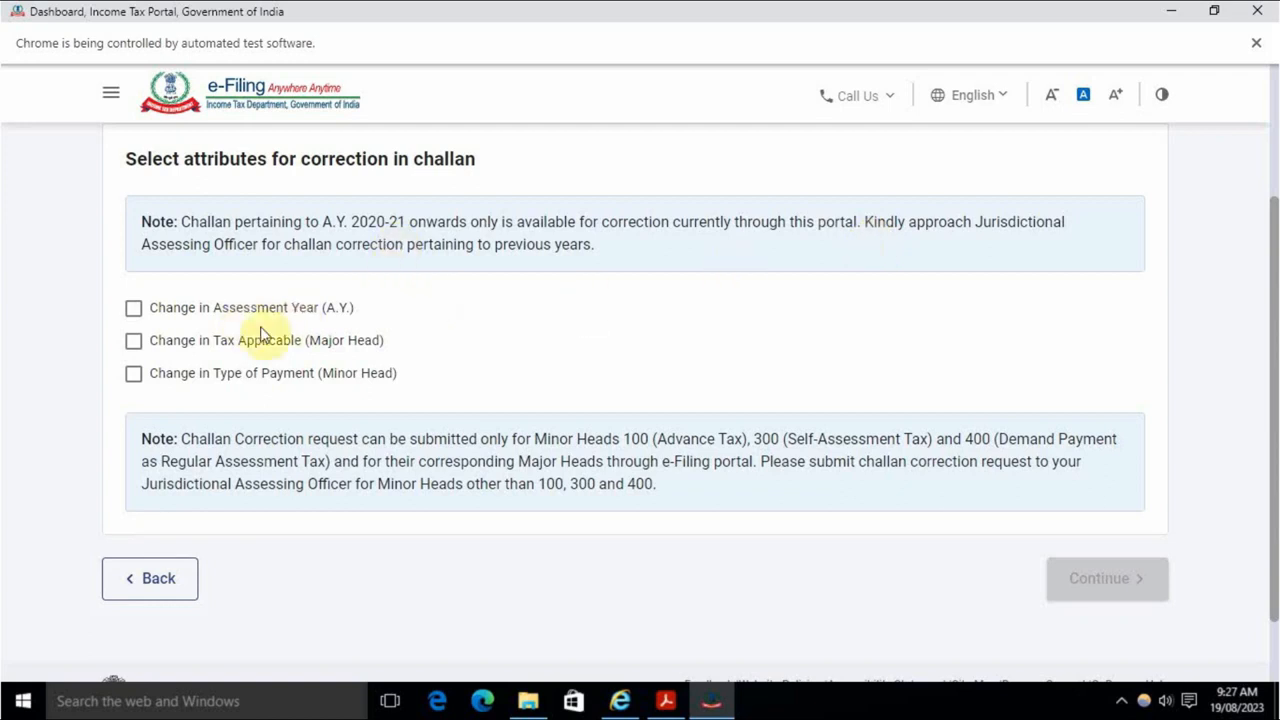
click(331, 318)
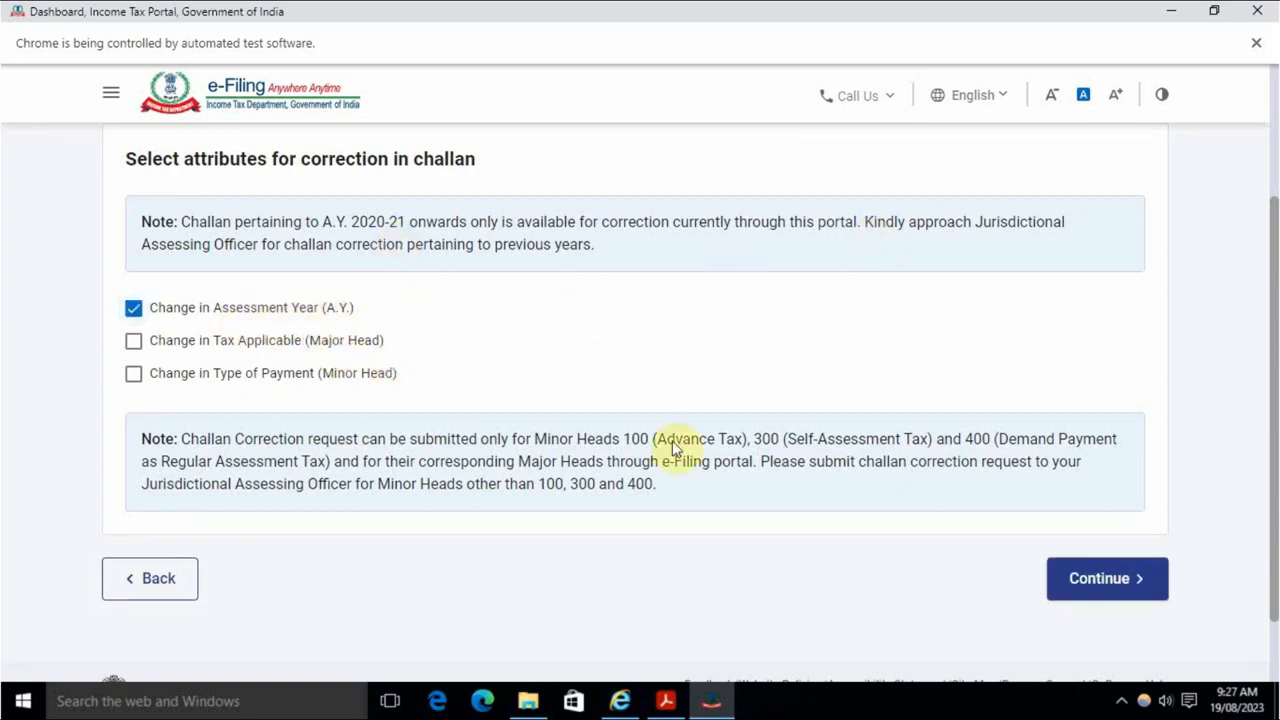
click(1094, 580)
Identify the challan for the assessment year correction by assessment year 2023-24 and continue.
click(222, 388)
click(237, 445)
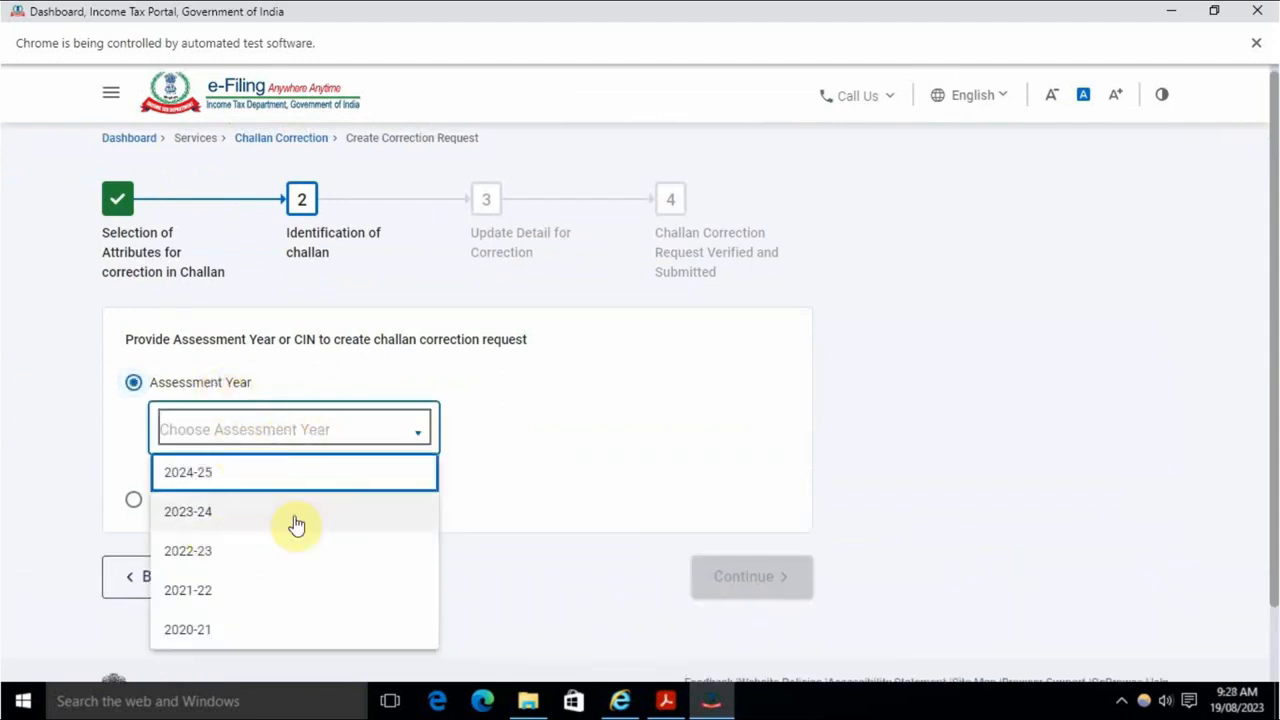
click(215, 525)
click(737, 574)
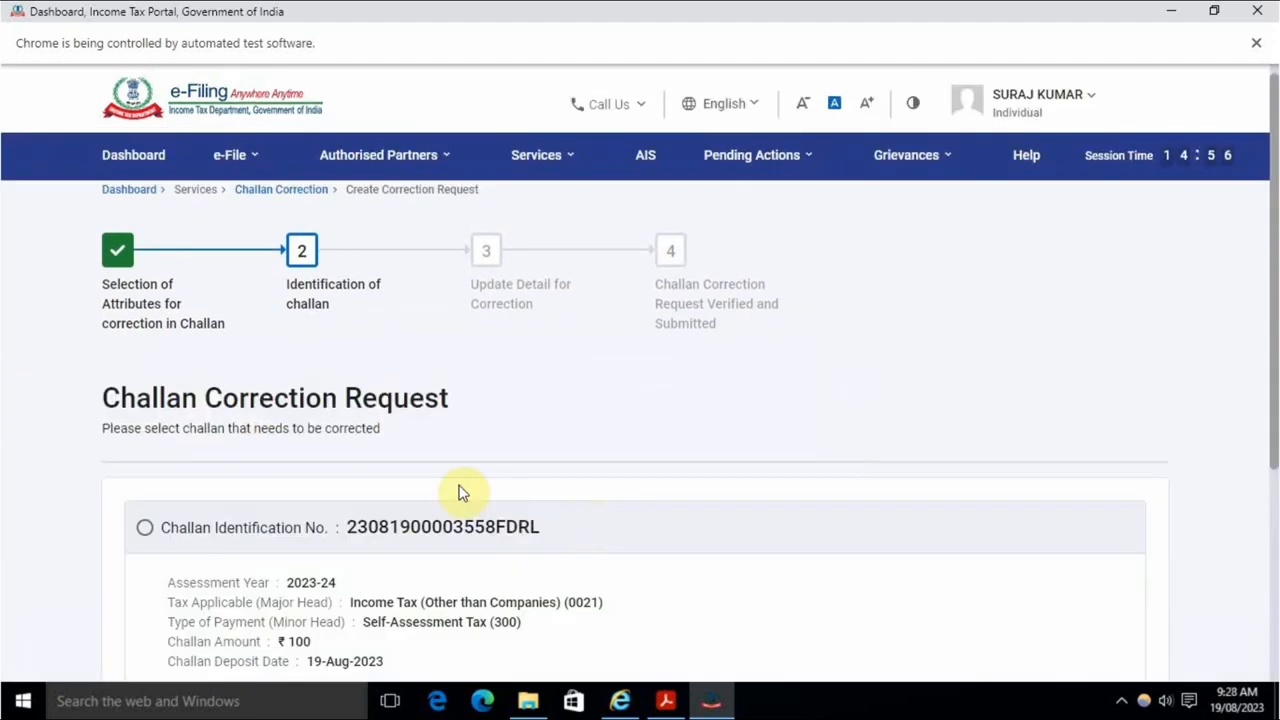
Select the ₹100 Self-Assessment Tax challan and continue to its assessment year correction details.
scroll(463, 491, down, 3)
click(449, 300)
click(1128, 600)
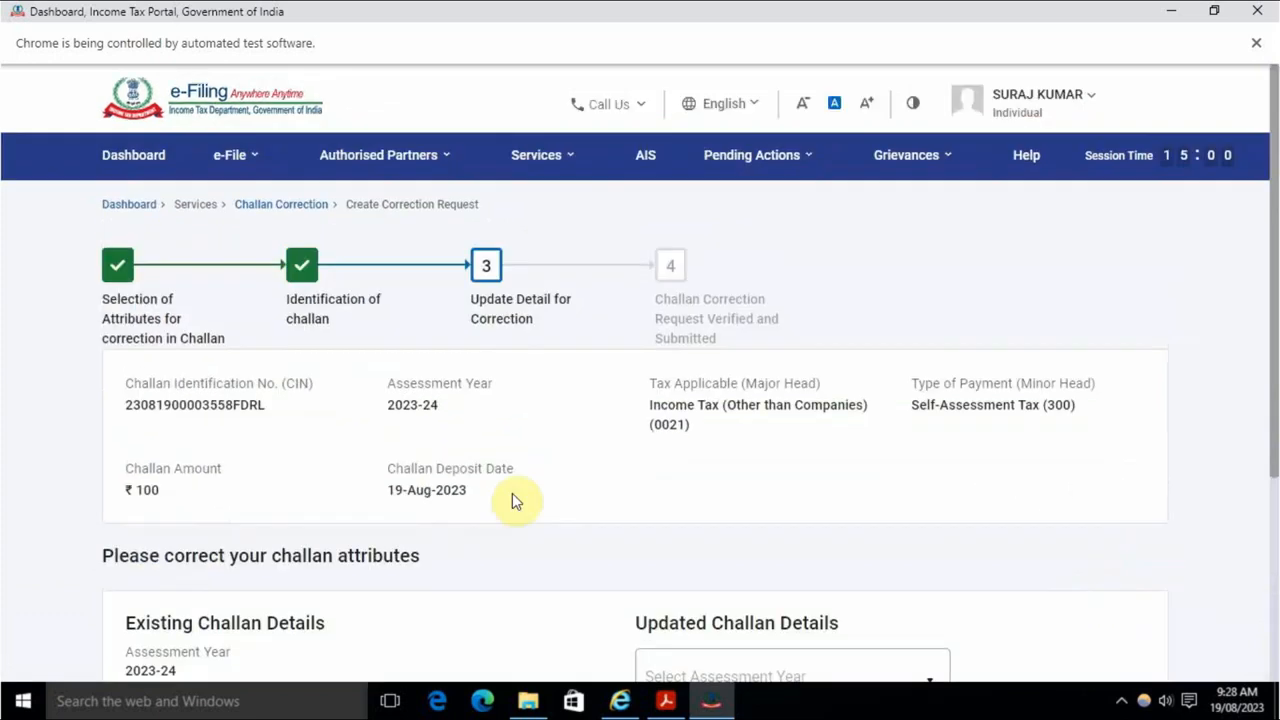
Set the updated challan's assessment year to 2022-23 and continue to the correction summary.
scroll(514, 500, down, 3)
click(712, 376)
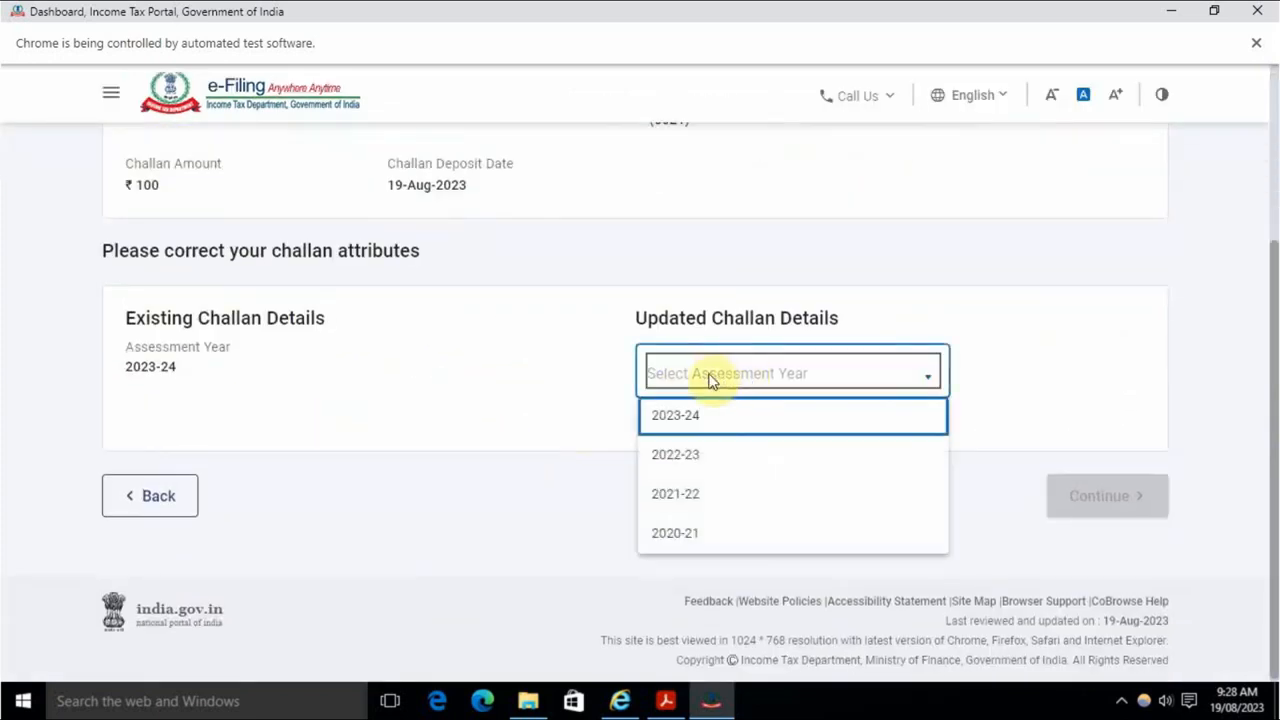
click(675, 454)
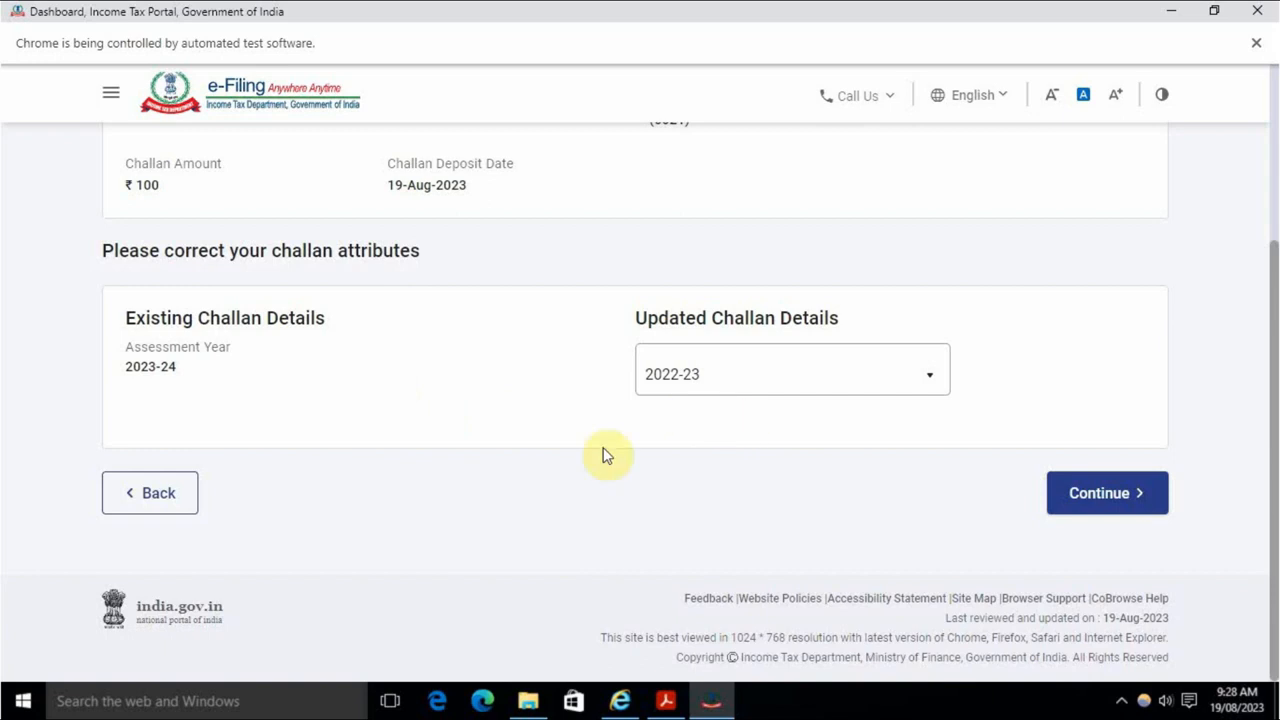
click(1140, 508)
Review the correction summary, comparing the existing assessment year with the one requested and checking the challan details.
scroll(594, 497, down, 3)
scroll(614, 486, up, 3)
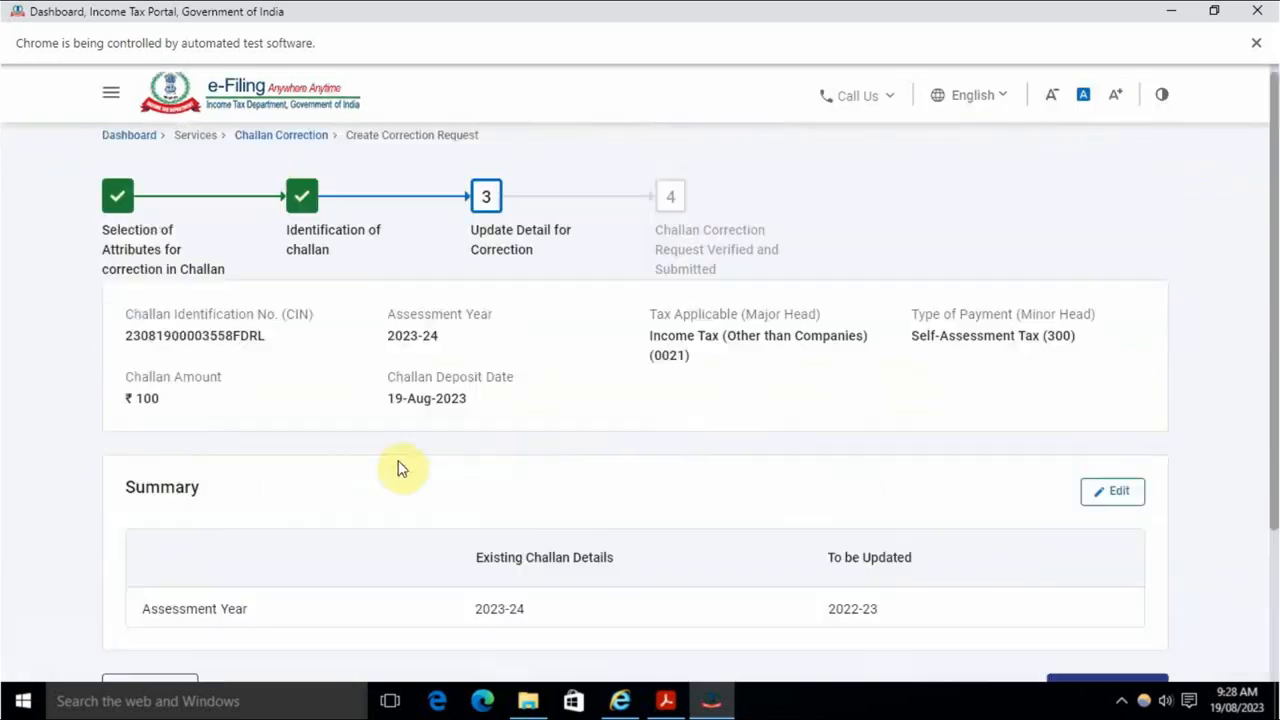
scroll(397, 462, down, 3)
drag(471, 449, 560, 450)
click(560, 450)
drag(829, 452, 893, 479)
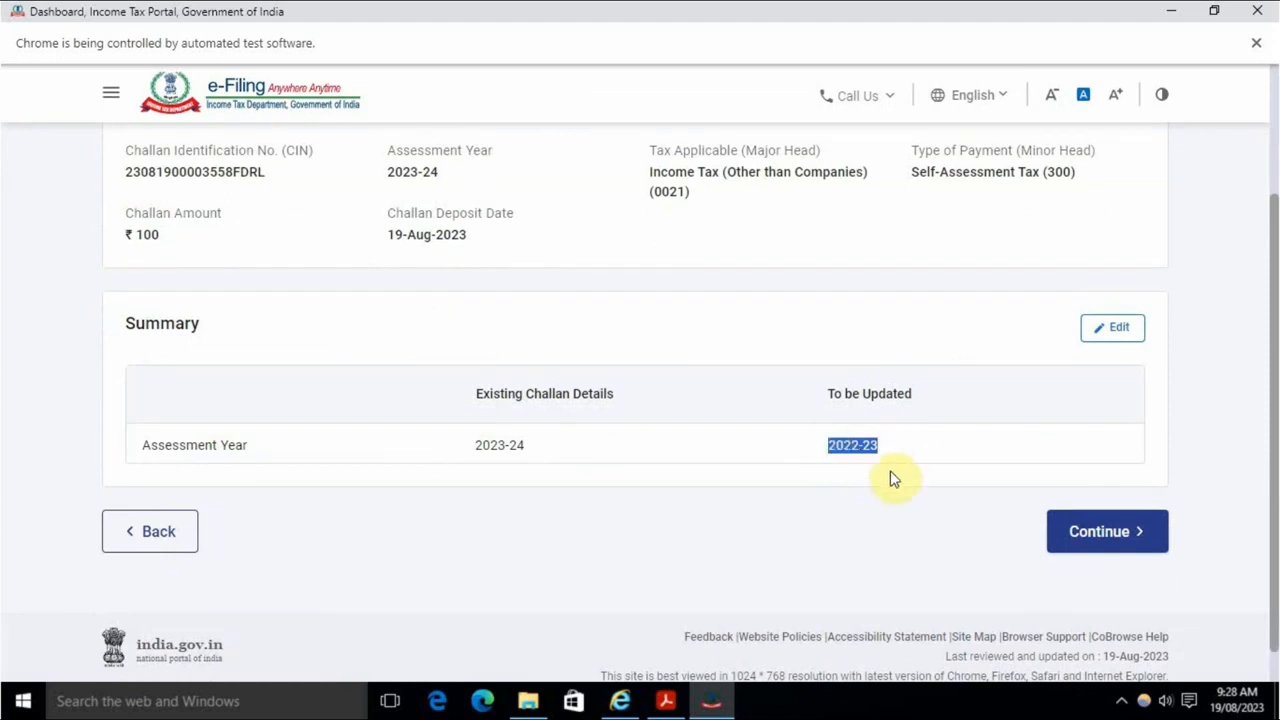
click(873, 492)
scroll(780, 534, up, 3)
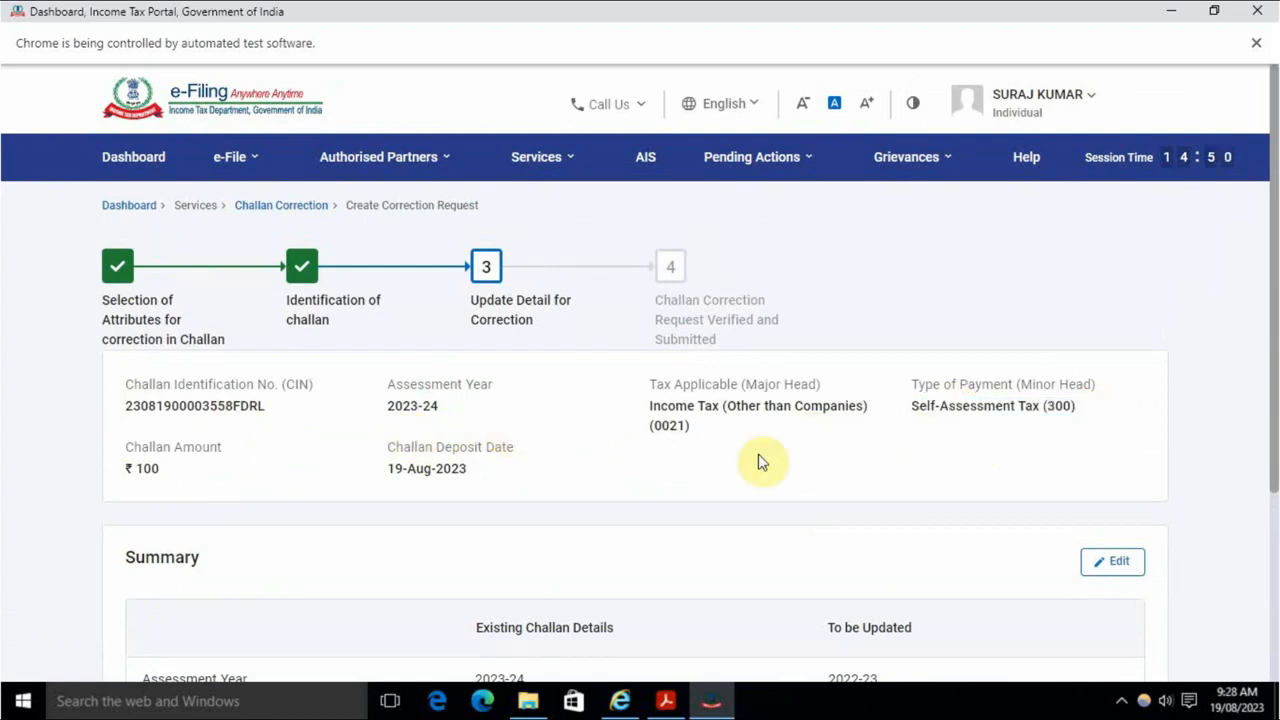
scroll(783, 471, down, 3)
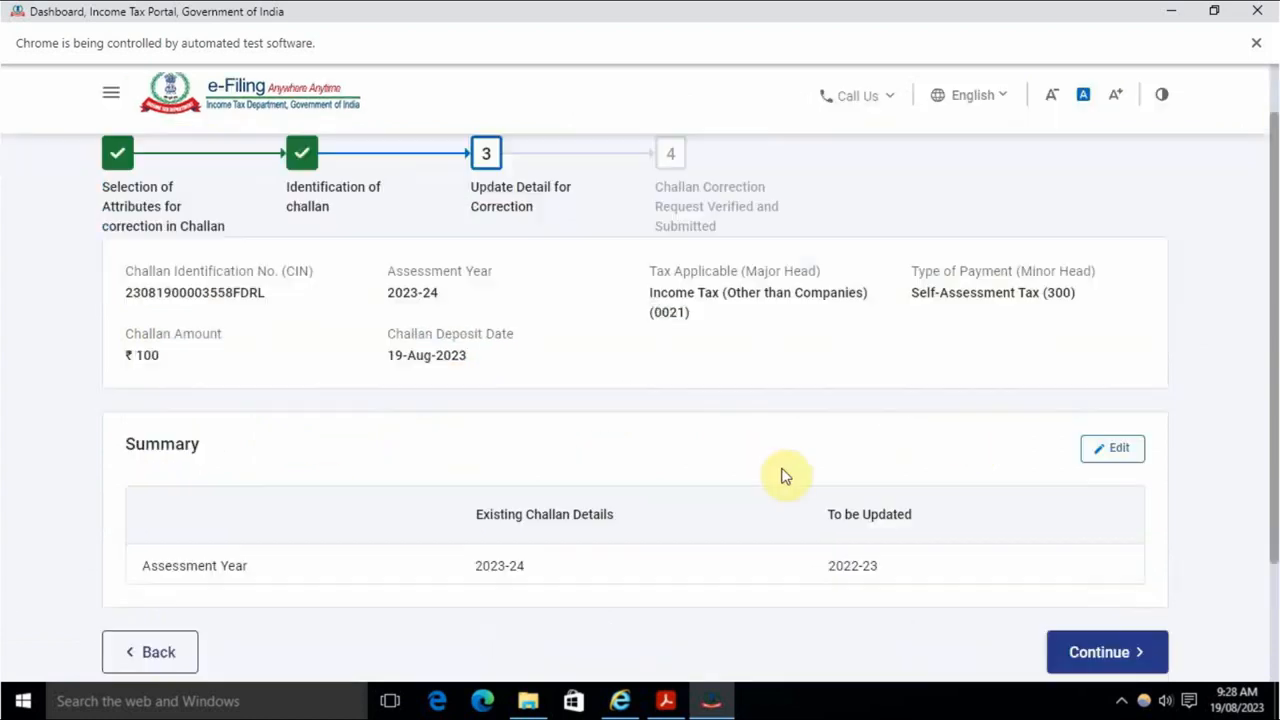
scroll(790, 479, up, 2)
scroll(785, 435, down, 2)
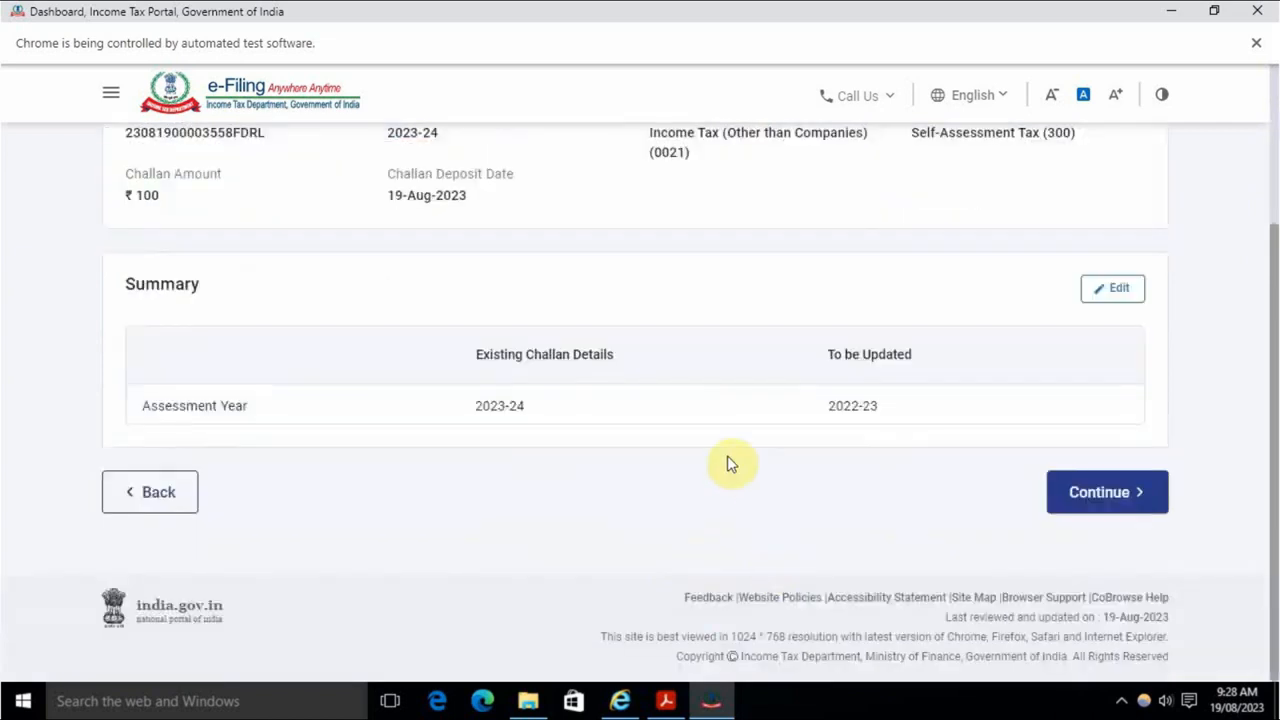
Continue from the correction summary to e-verification and review the verification methods offered.
click(1110, 493)
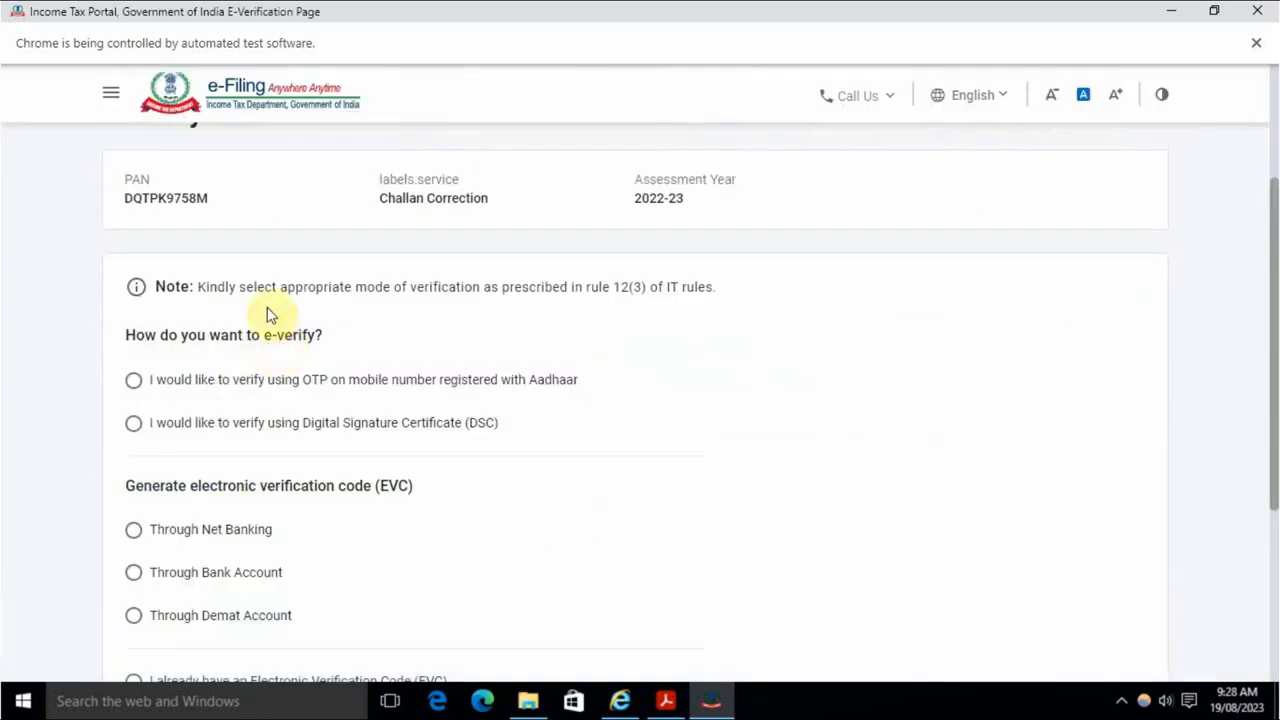
scroll(413, 400, down, 3)
scroll(413, 400, up, 3)
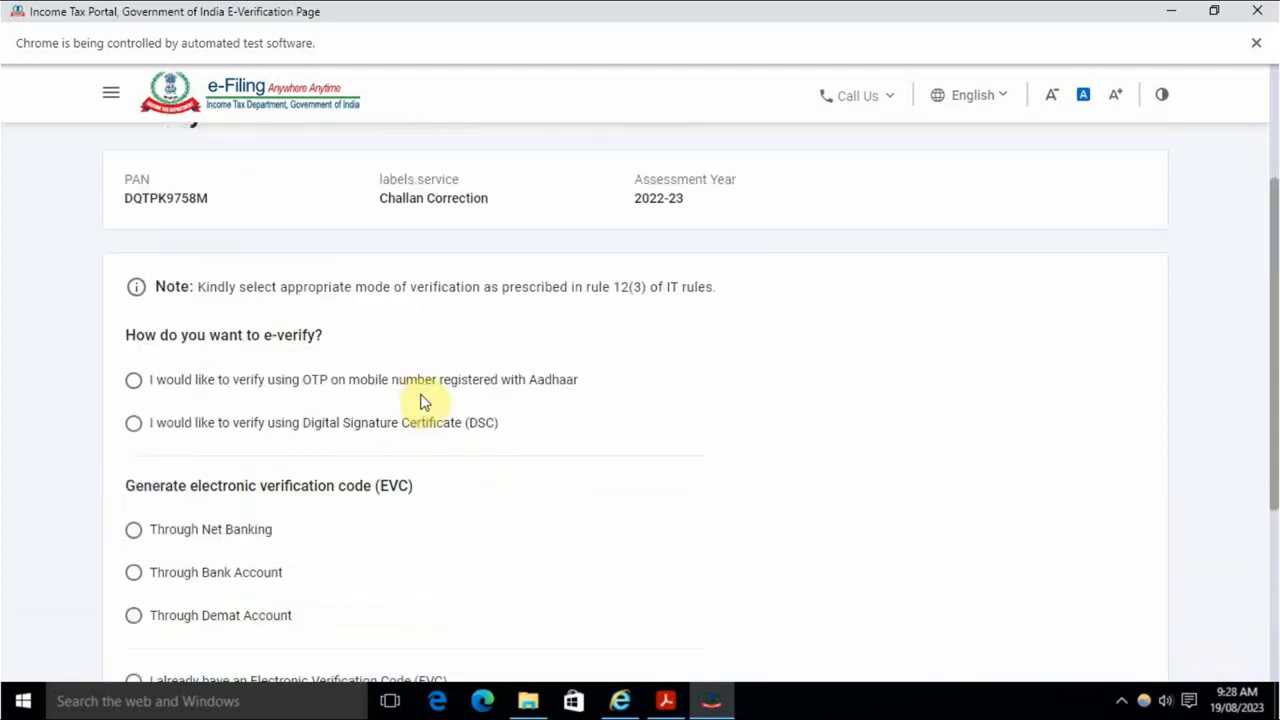
scroll(377, 434, down, 3)
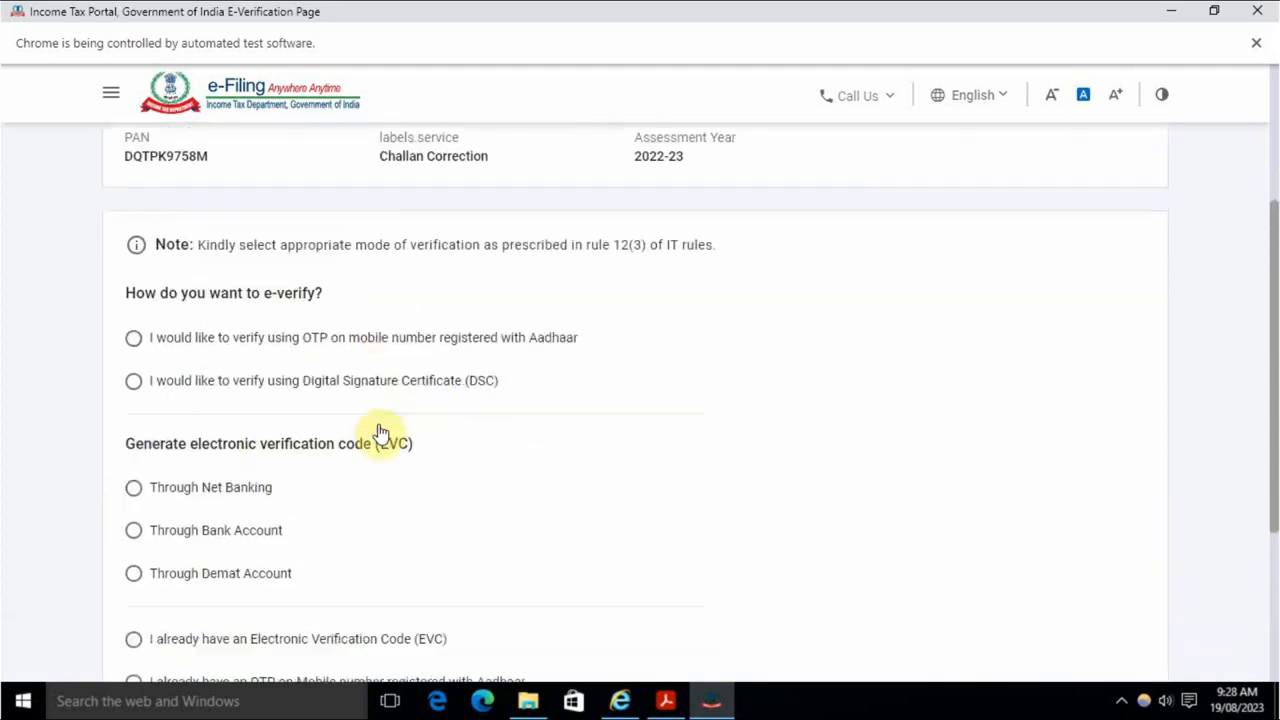
scroll(371, 429, up, 2)
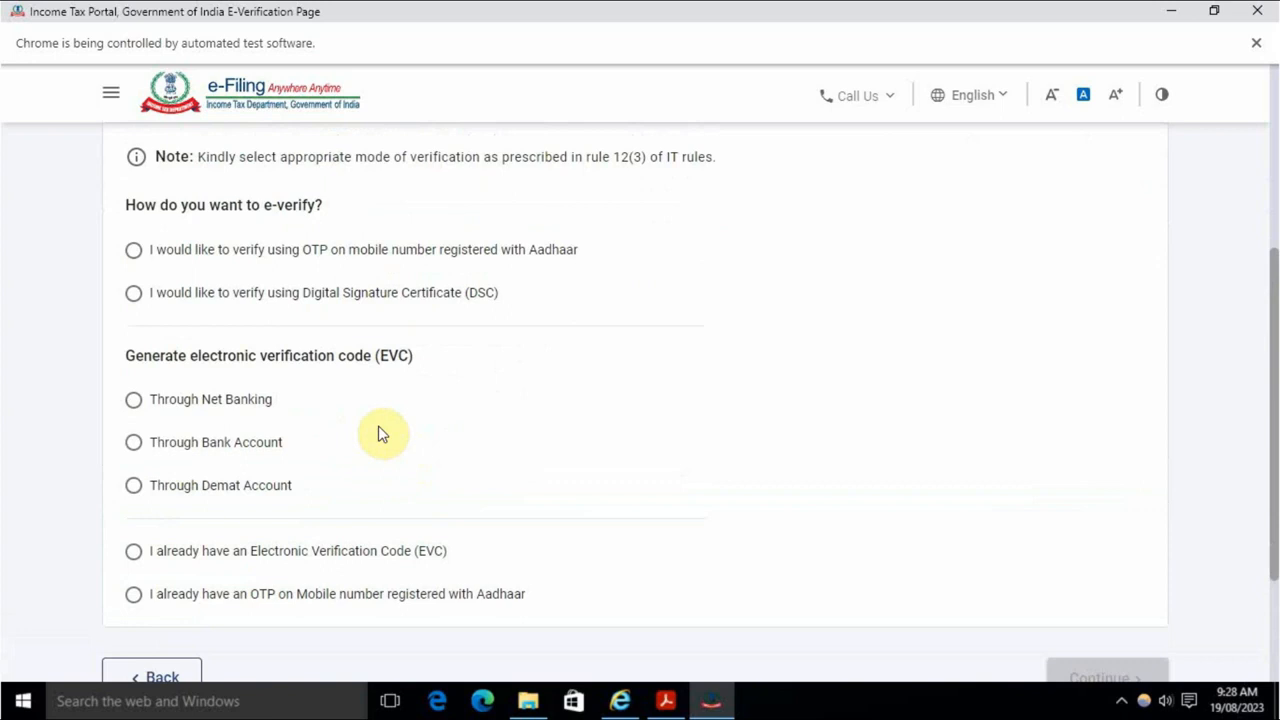
scroll(395, 455, up, 3)
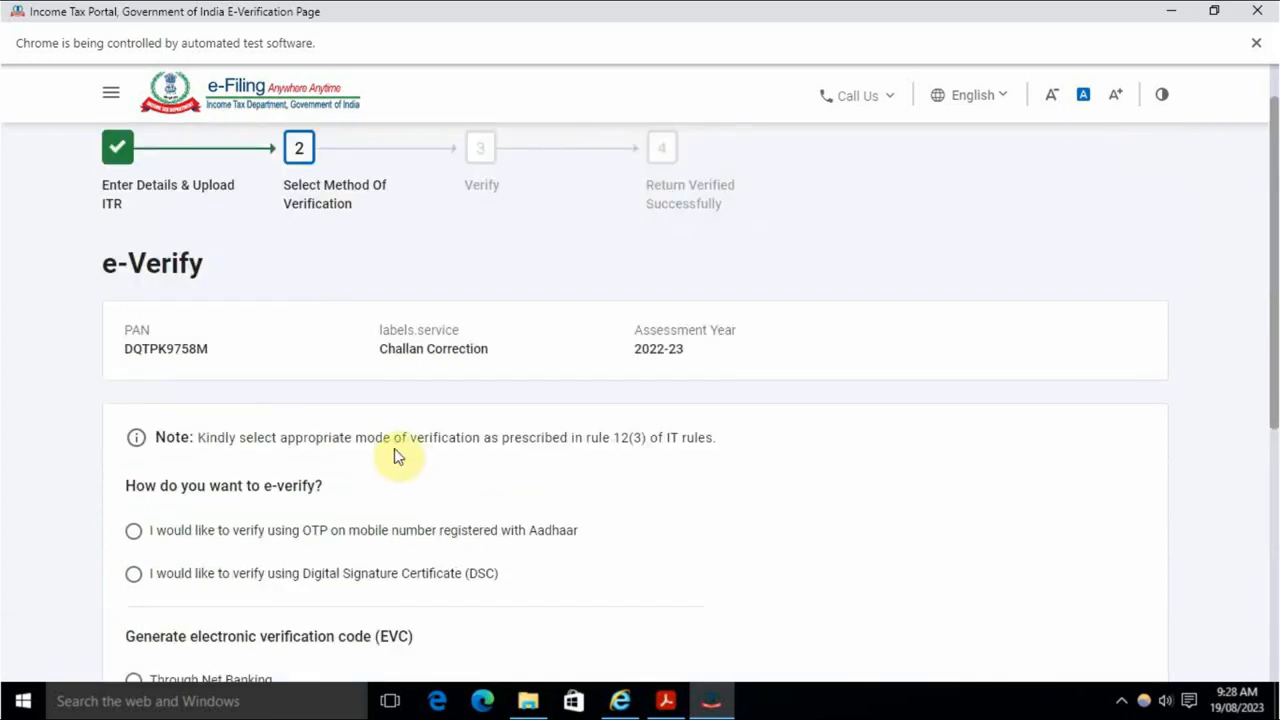
scroll(395, 455, down, 1)
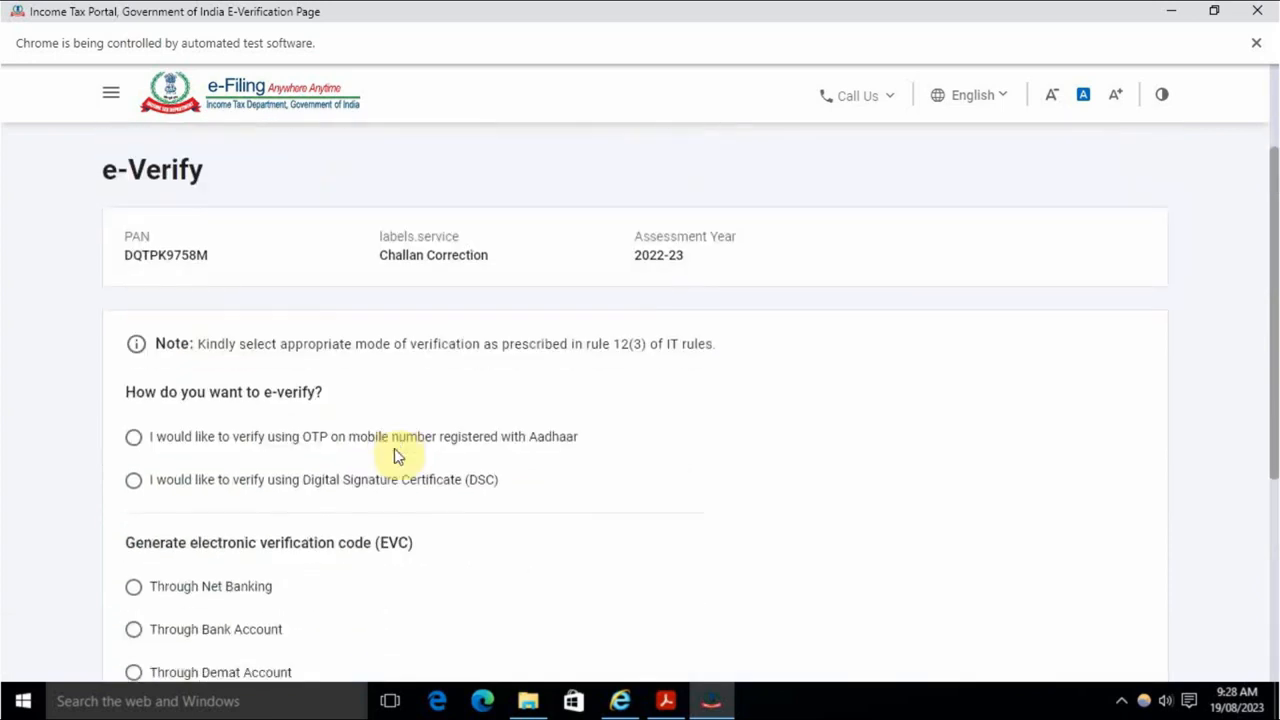
Choose e-verification by OTP on the Aadhaar-registered mobile number, agree to validate the Aadhaar details, and generate the OTP.
click(134, 440)
scroll(674, 466, down, 4)
click(1071, 500)
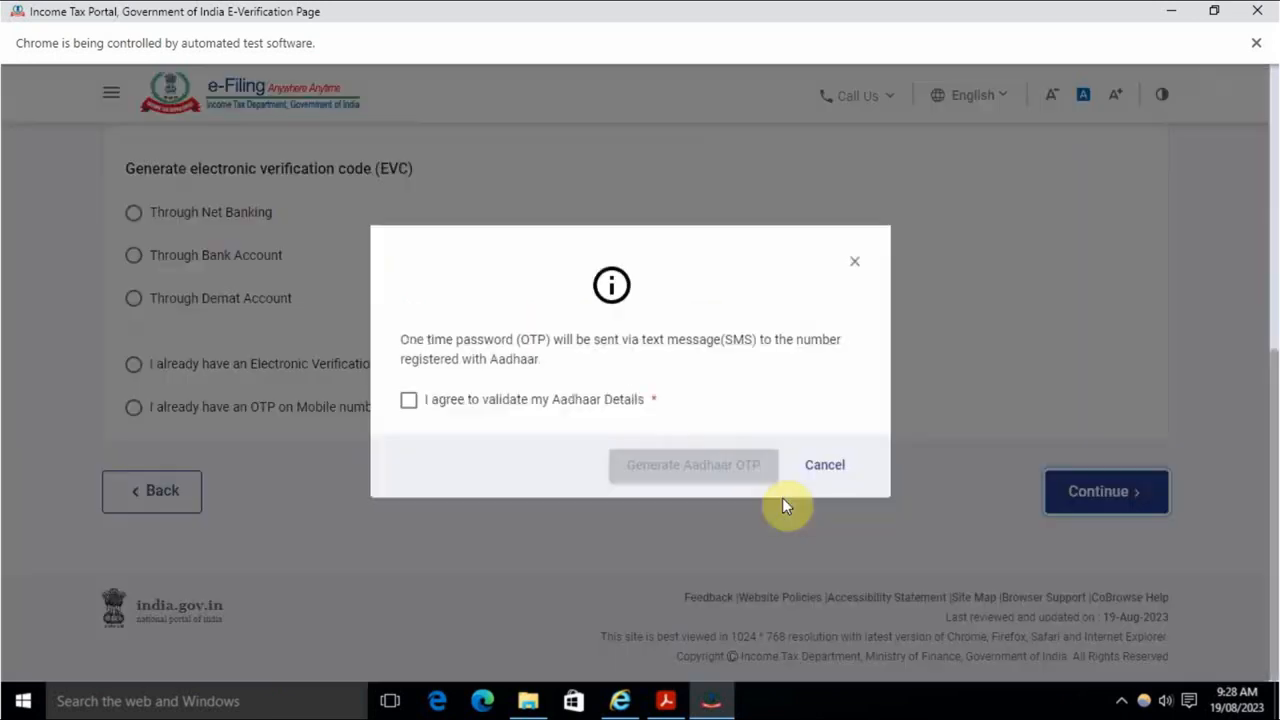
click(594, 412)
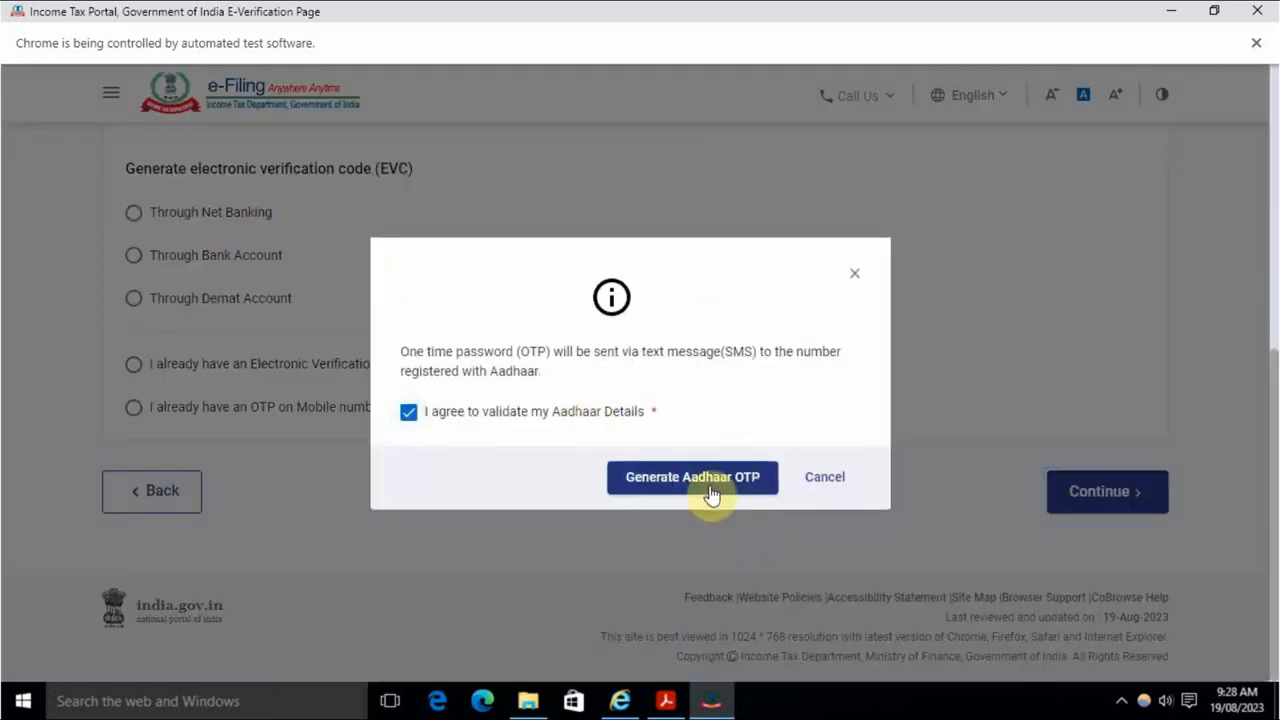
click(710, 490)
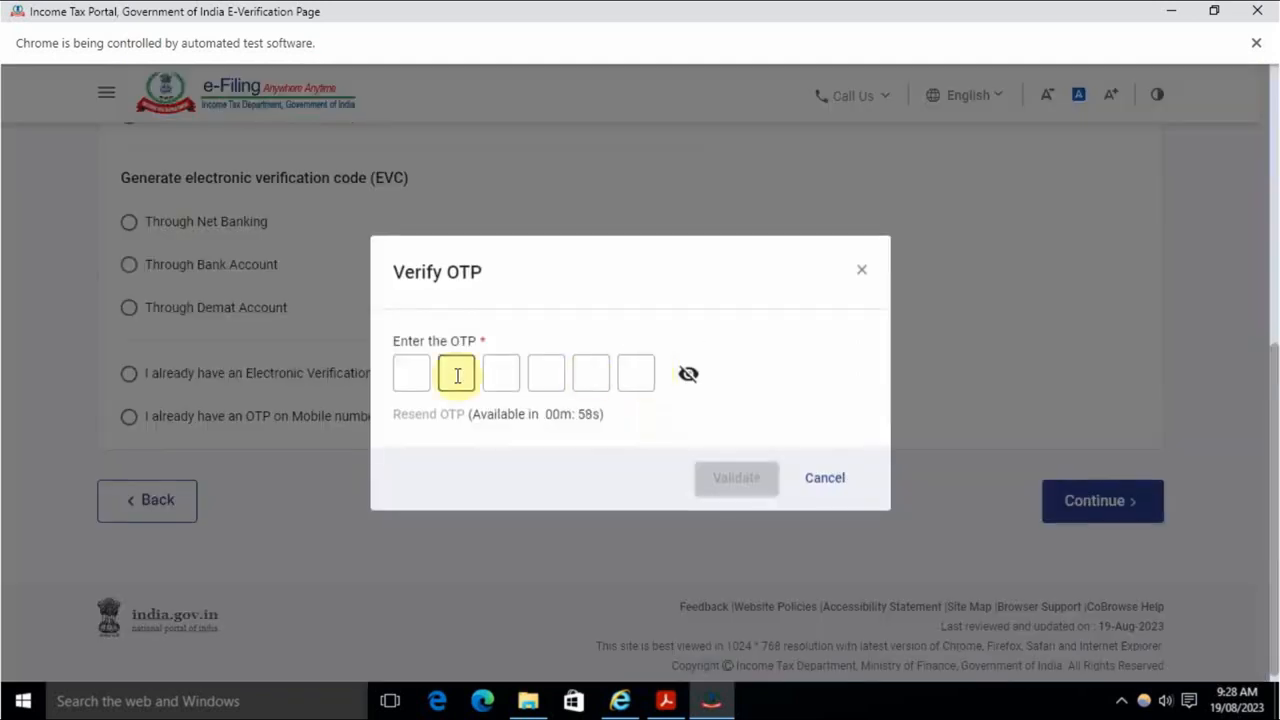
Enter the Aadhaar OTP and validate it to submit the challan correction request.
click(421, 370)
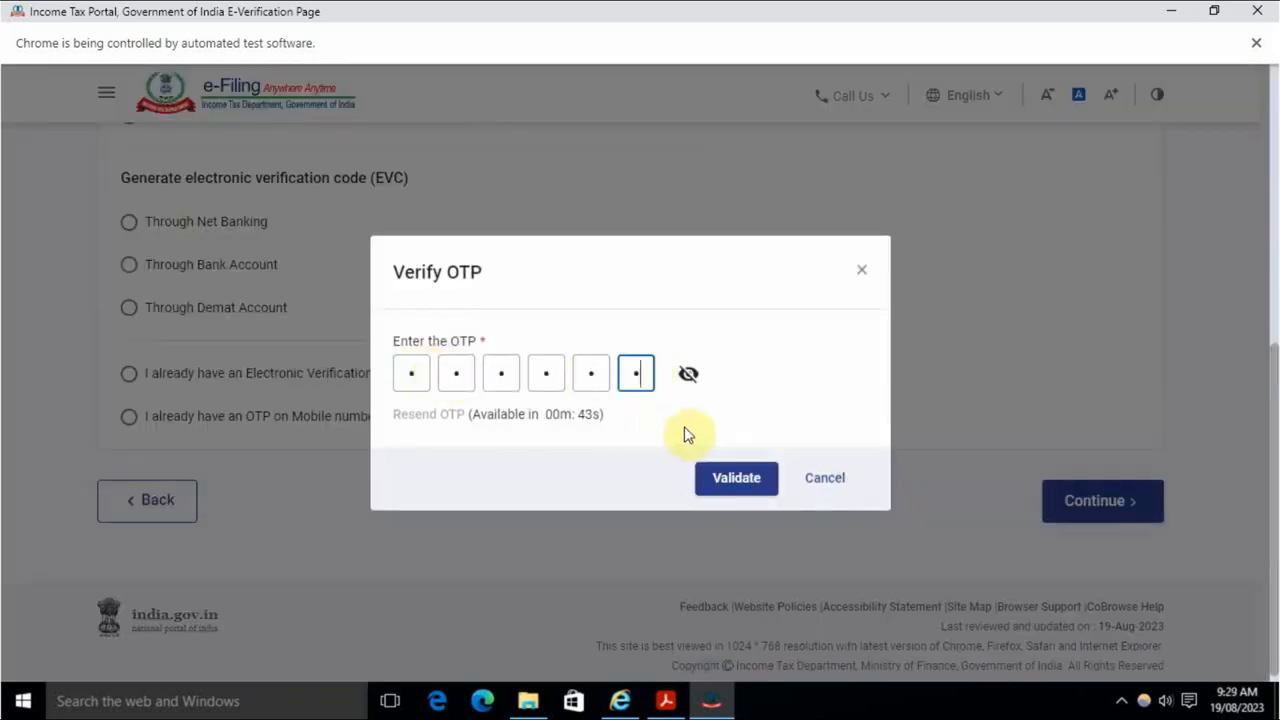
click(600, 440)
click(735, 480)
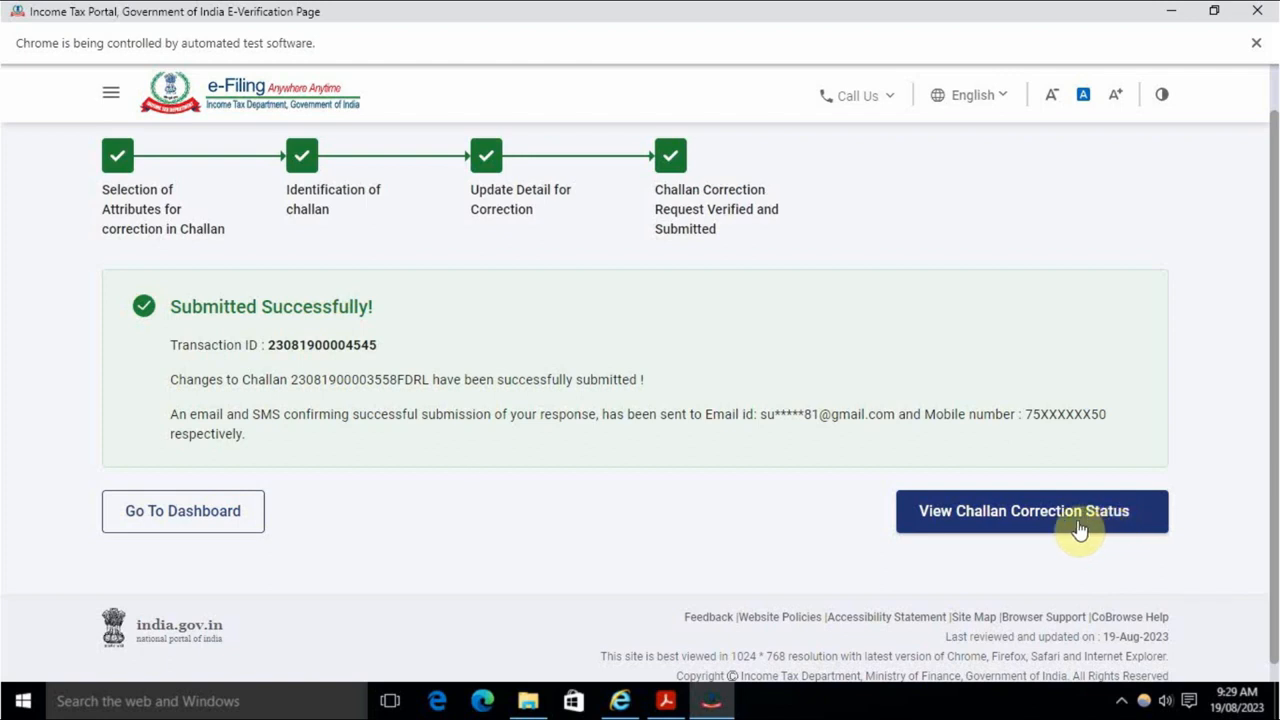
View the challan correction status and examine the submitted request's progress and challan details.
click(1000, 520)
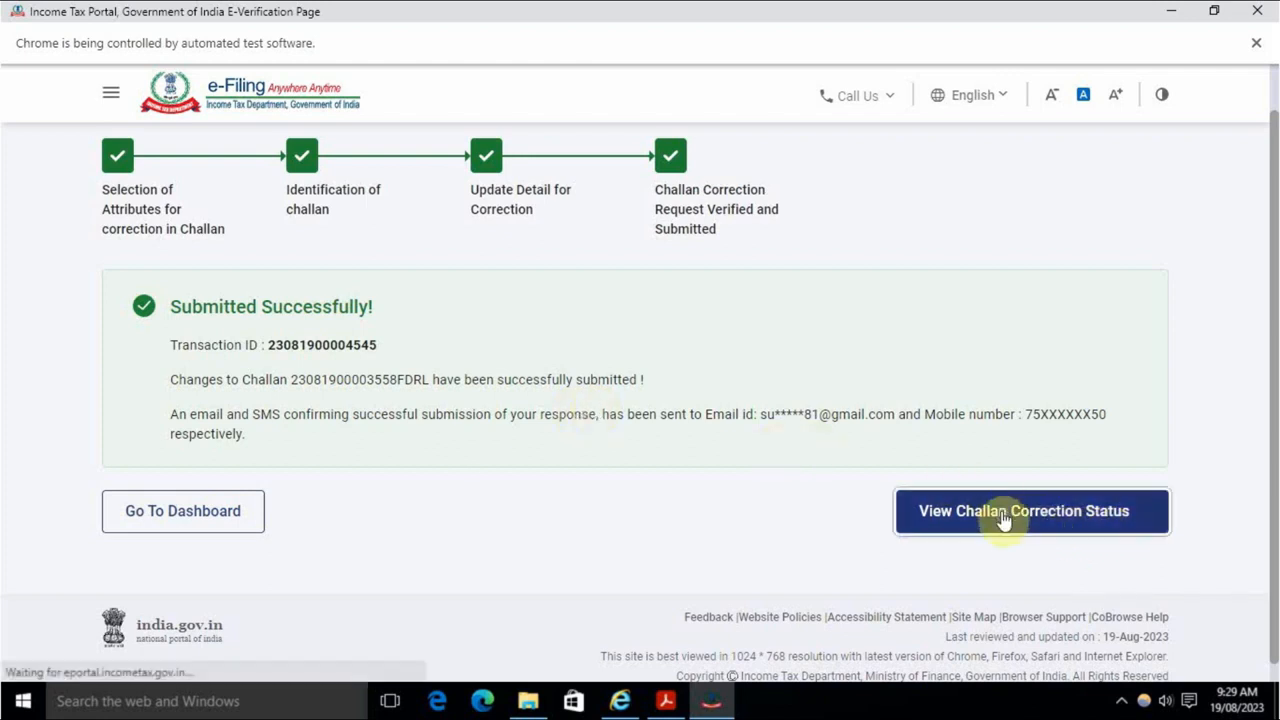
scroll(600, 500, up, 2)
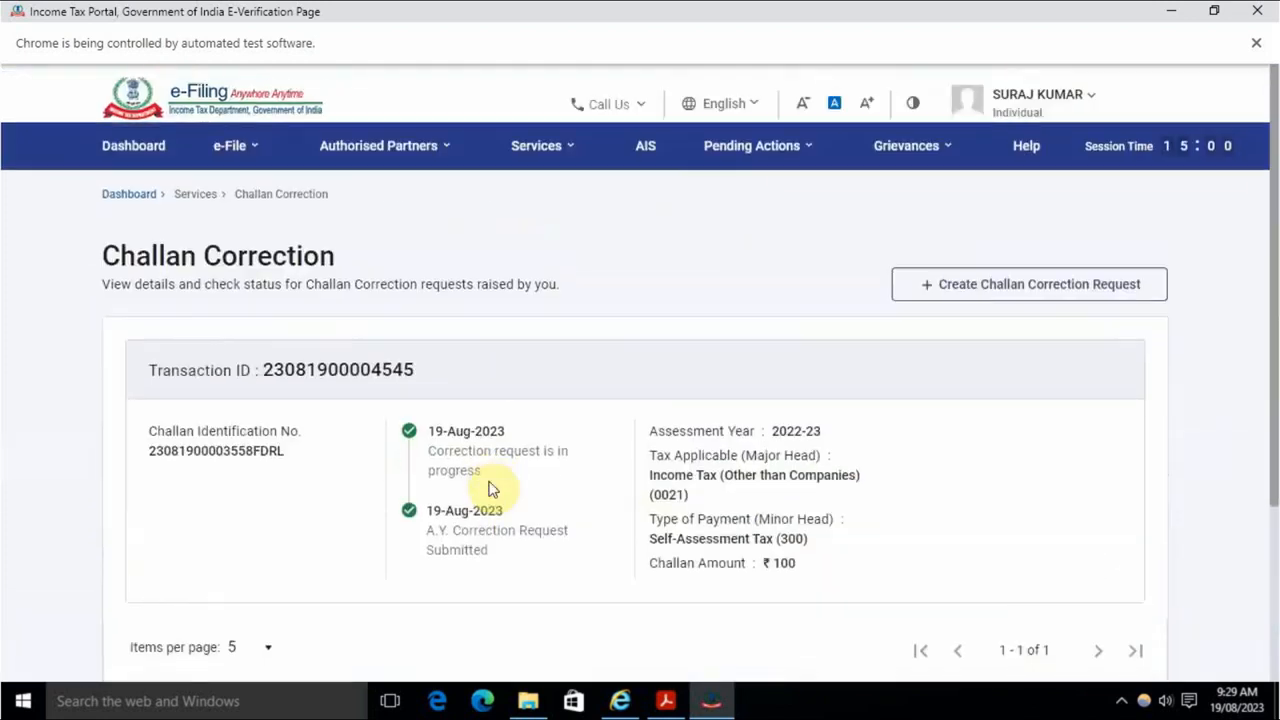
scroll(660, 456, down, 2)
scroll(678, 455, up, 2)
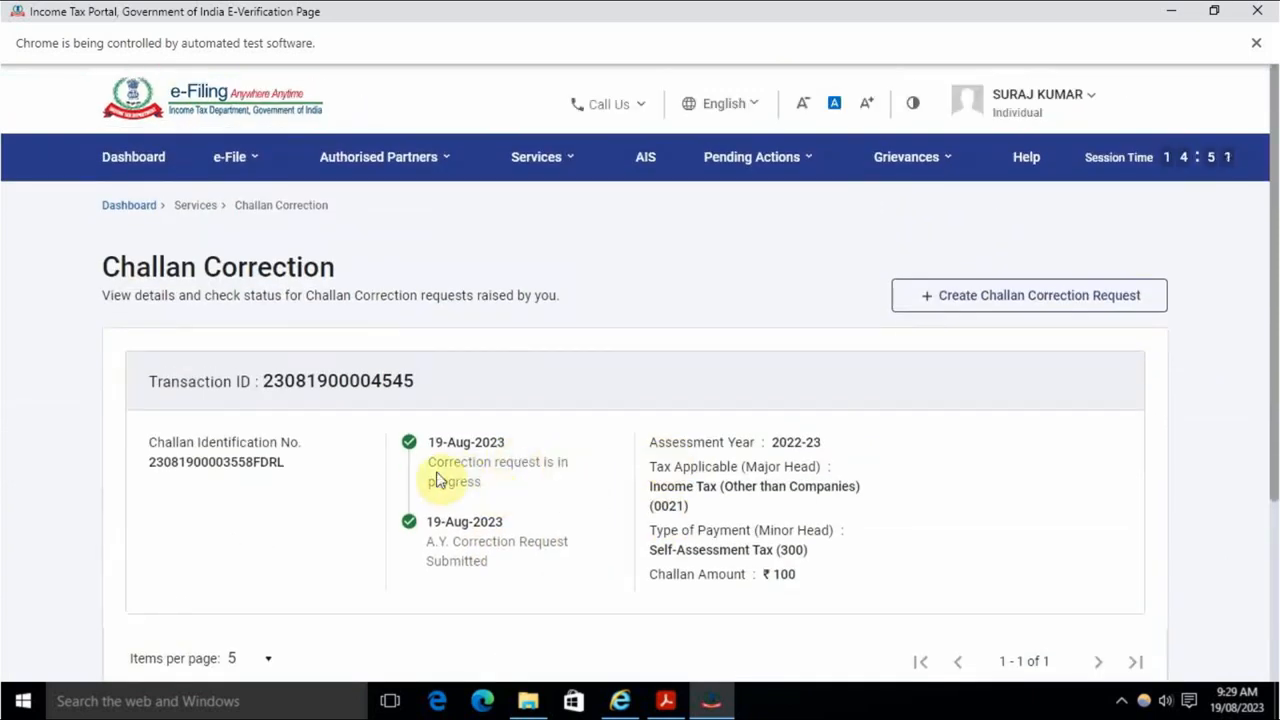
scroll(510, 470, down, 1)
scroll(515, 440, up, 1)
scroll(490, 440, down, 1)
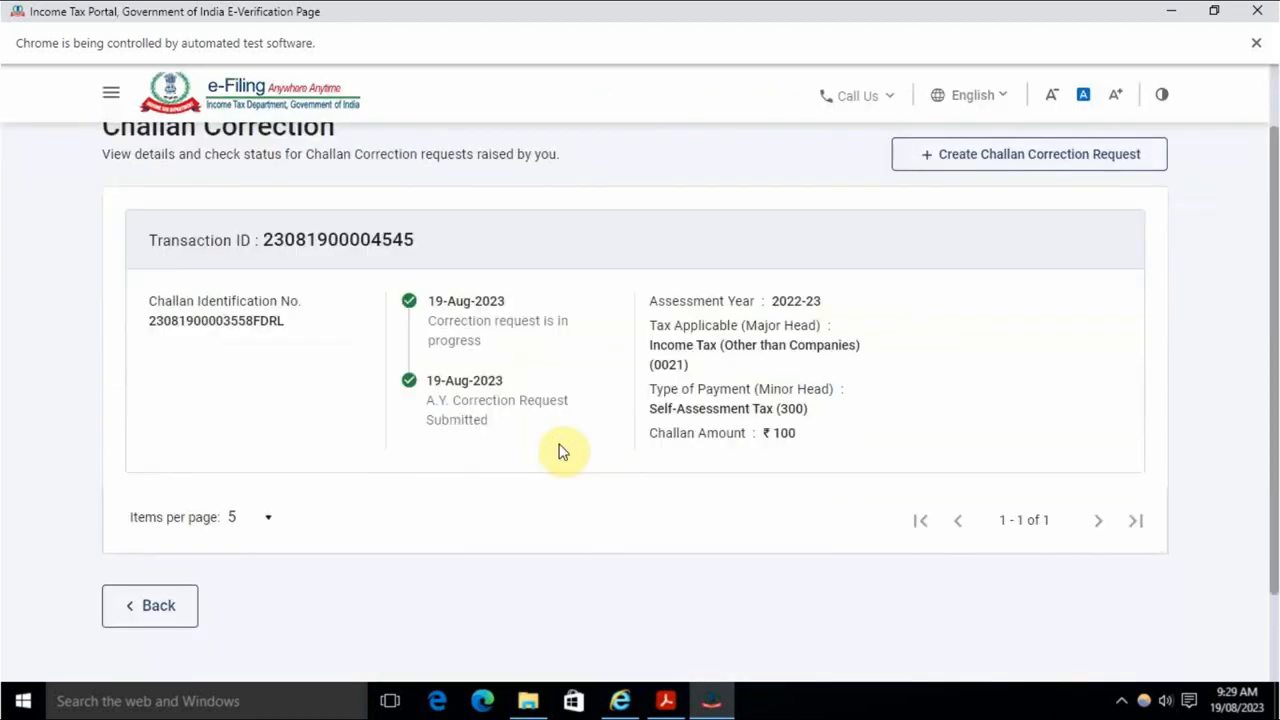
scroll(589, 429, up, 1)
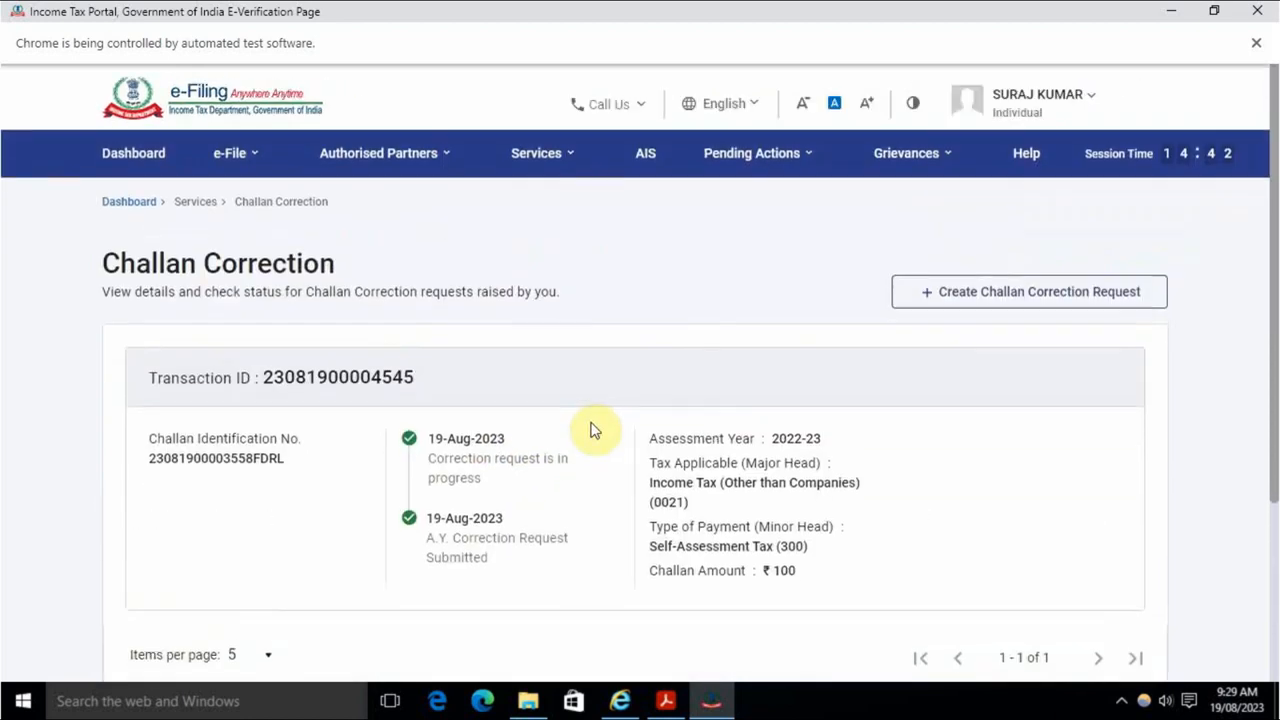
scroll(570, 465, down, 2)
scroll(588, 470, up, 2)
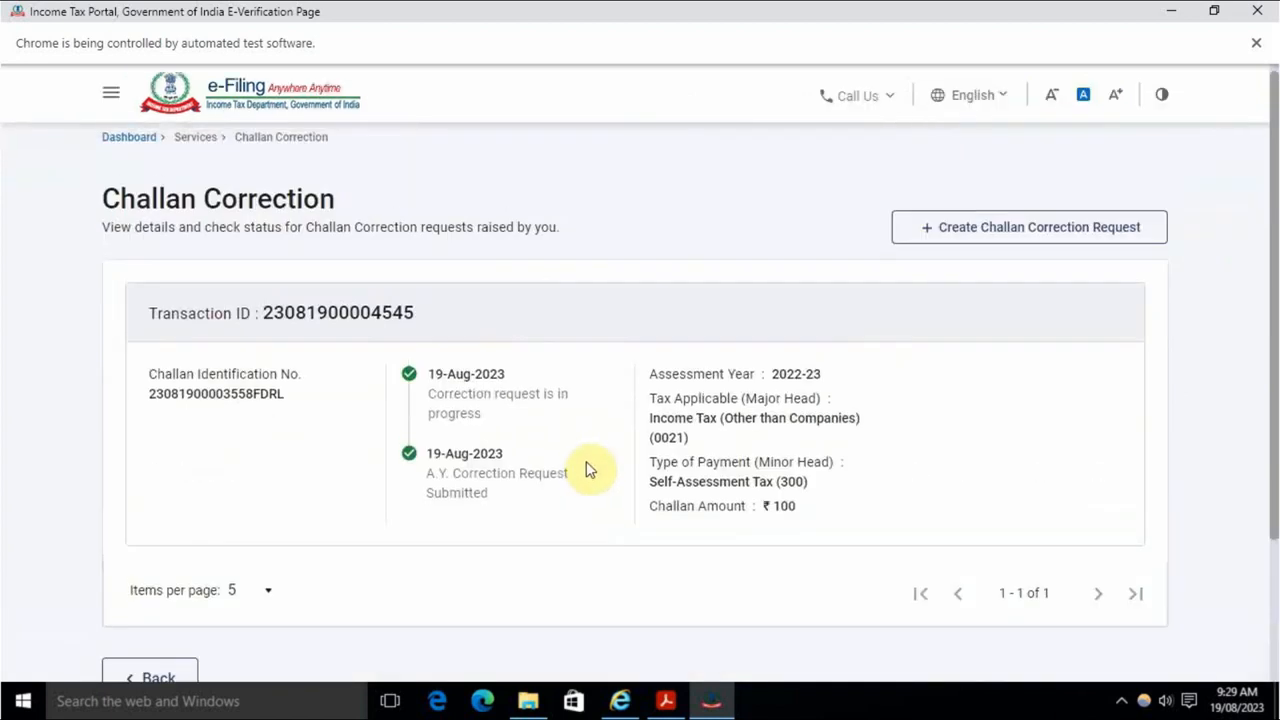